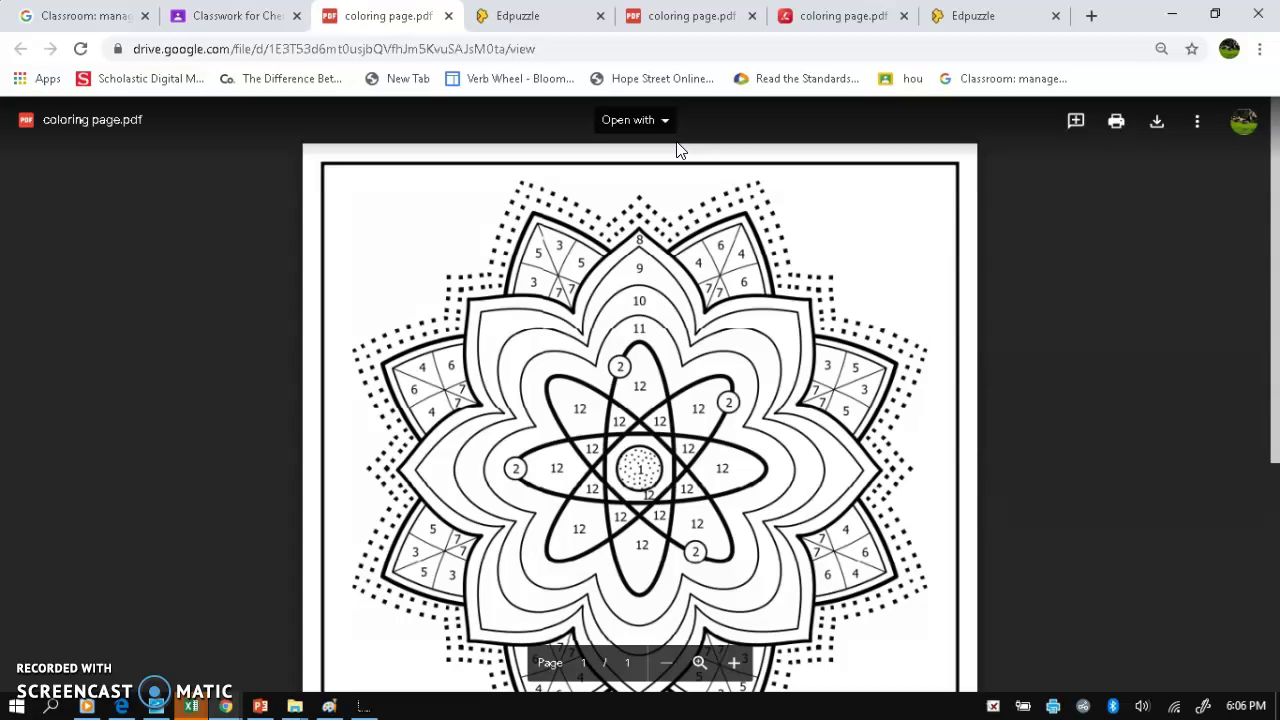
- Check the Open with > Lumin PDF option and the More actions menu for coloring page.pdf
scroll(734, 455, down, 2)
scroll(734, 455, up, 3)
click(630, 120)
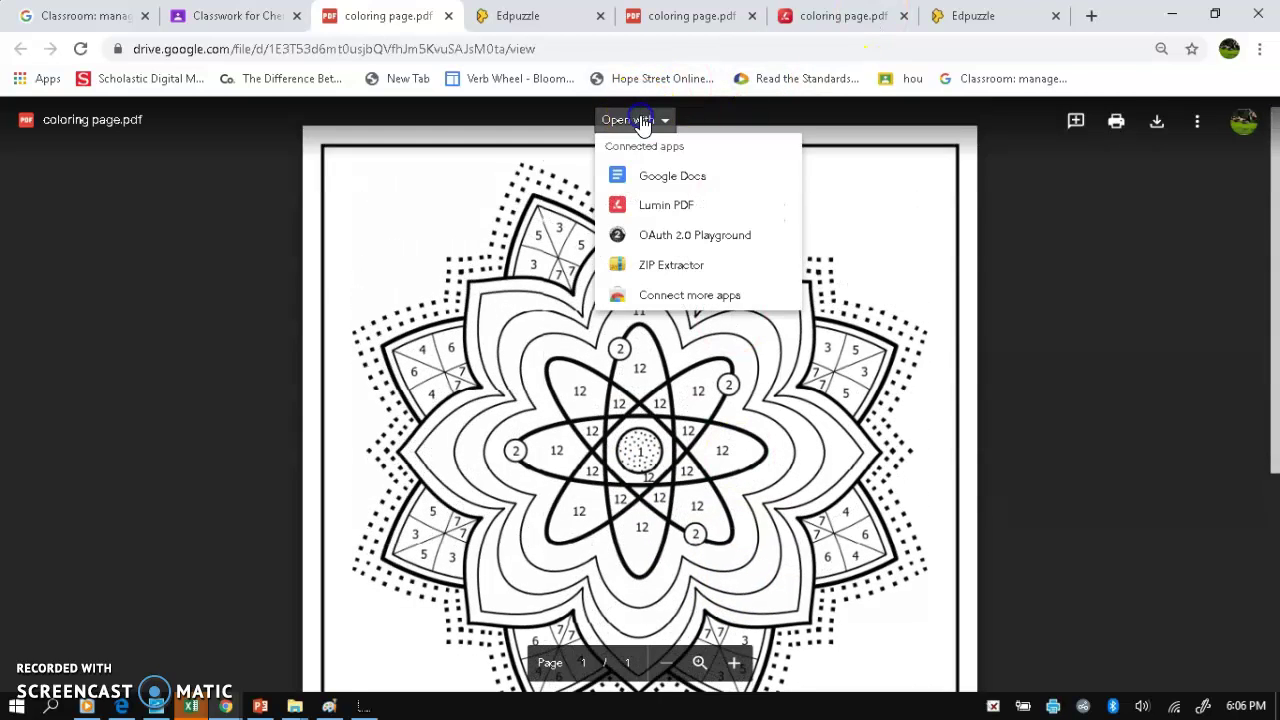
click(660, 206)
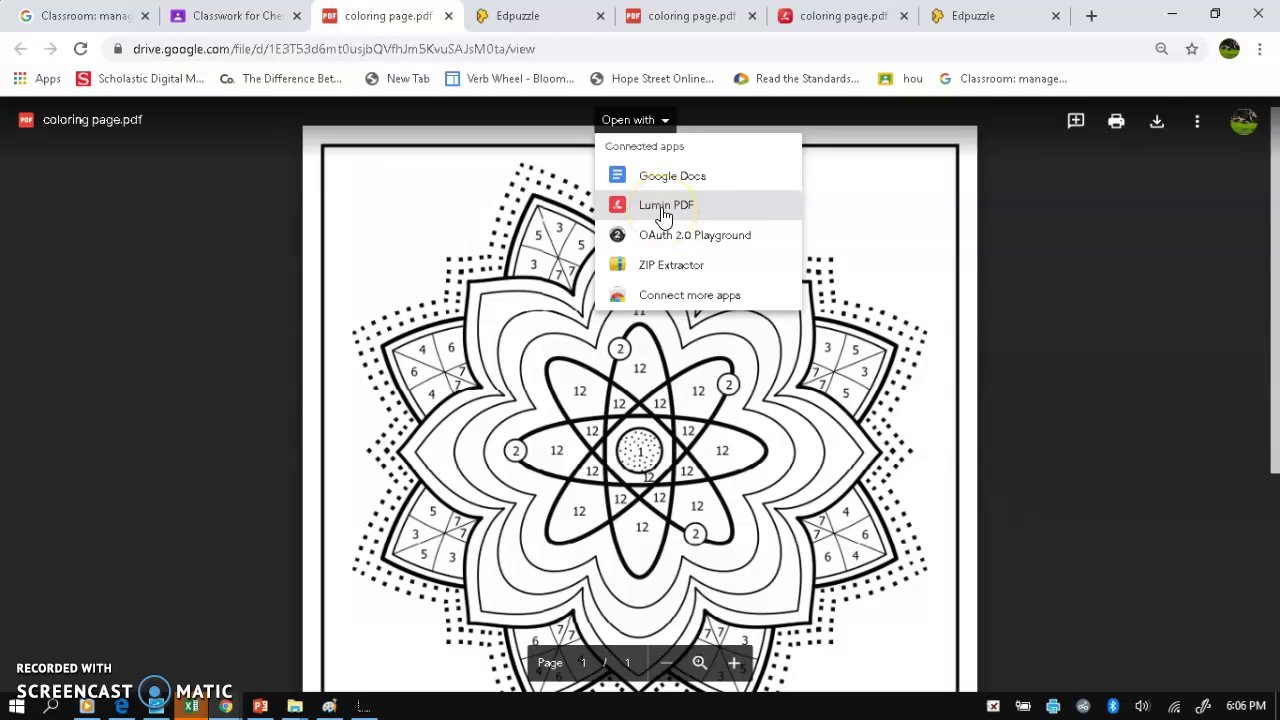
click(882, 164)
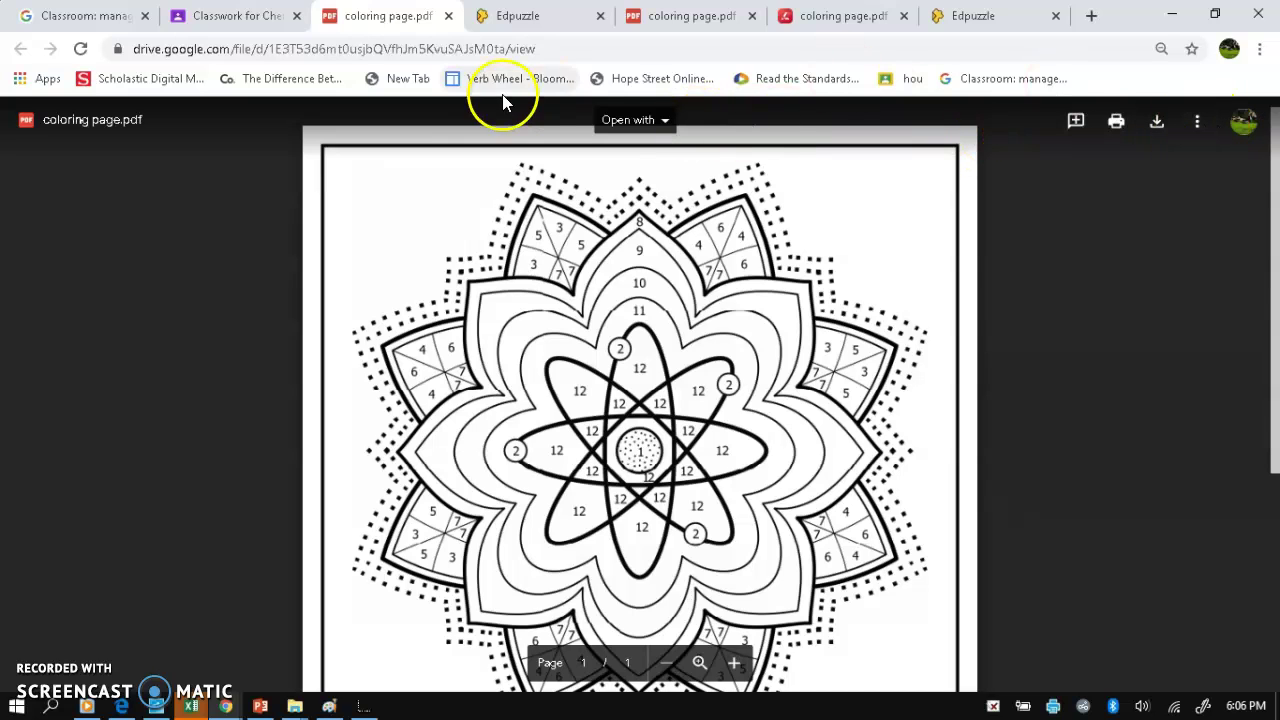
click(1198, 121)
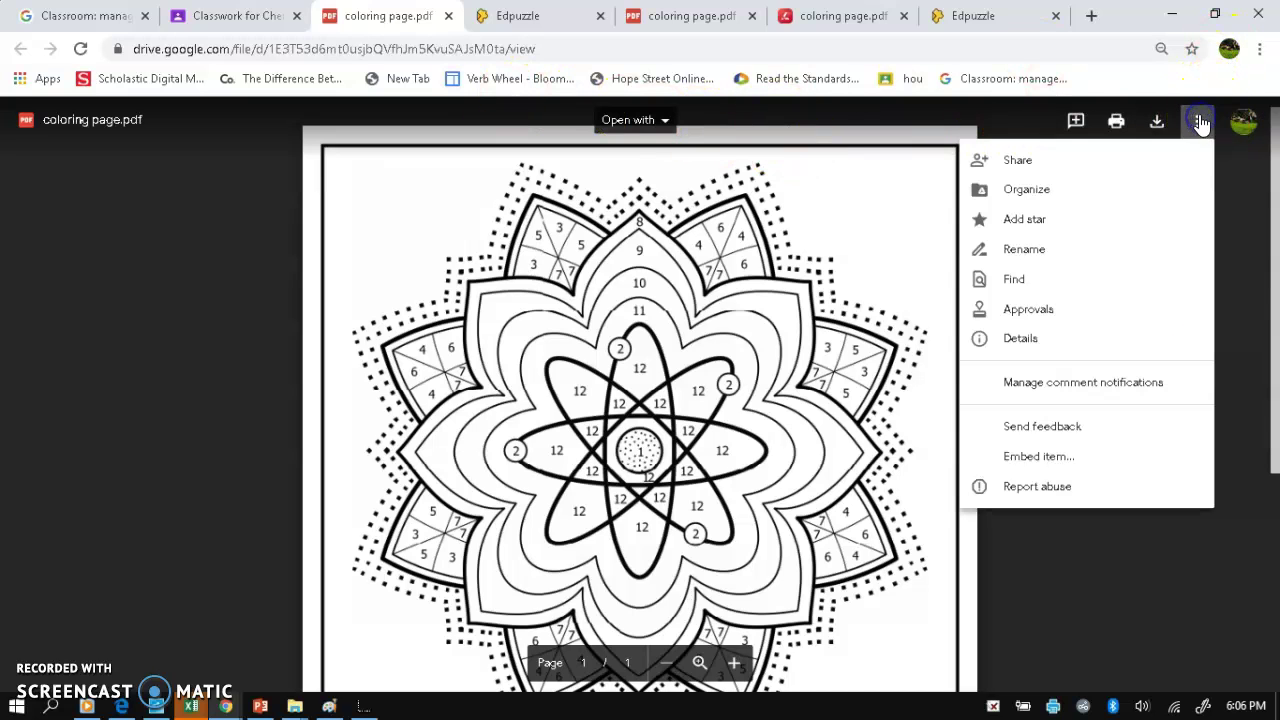
click(816, 258)
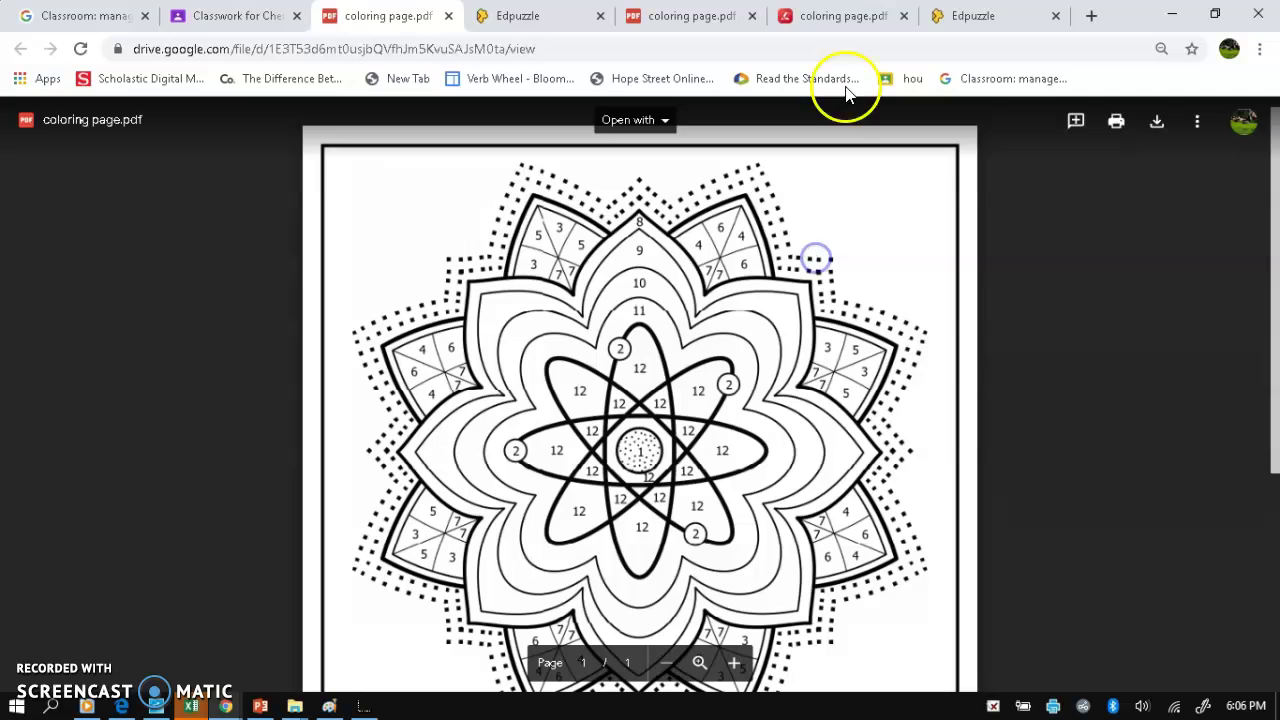
- Close the duplicate Drive preview tabs and the Edpuzzle tab, ending on Classwork for Chemistry
click(697, 12)
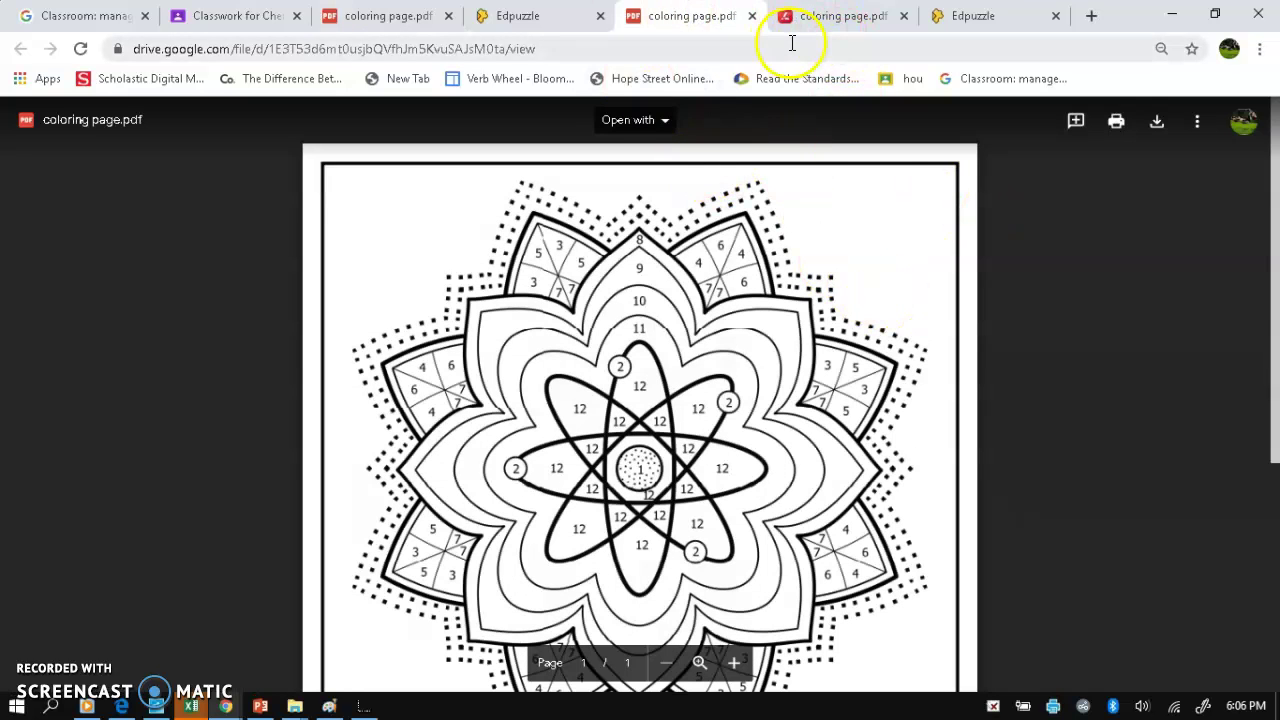
click(752, 16)
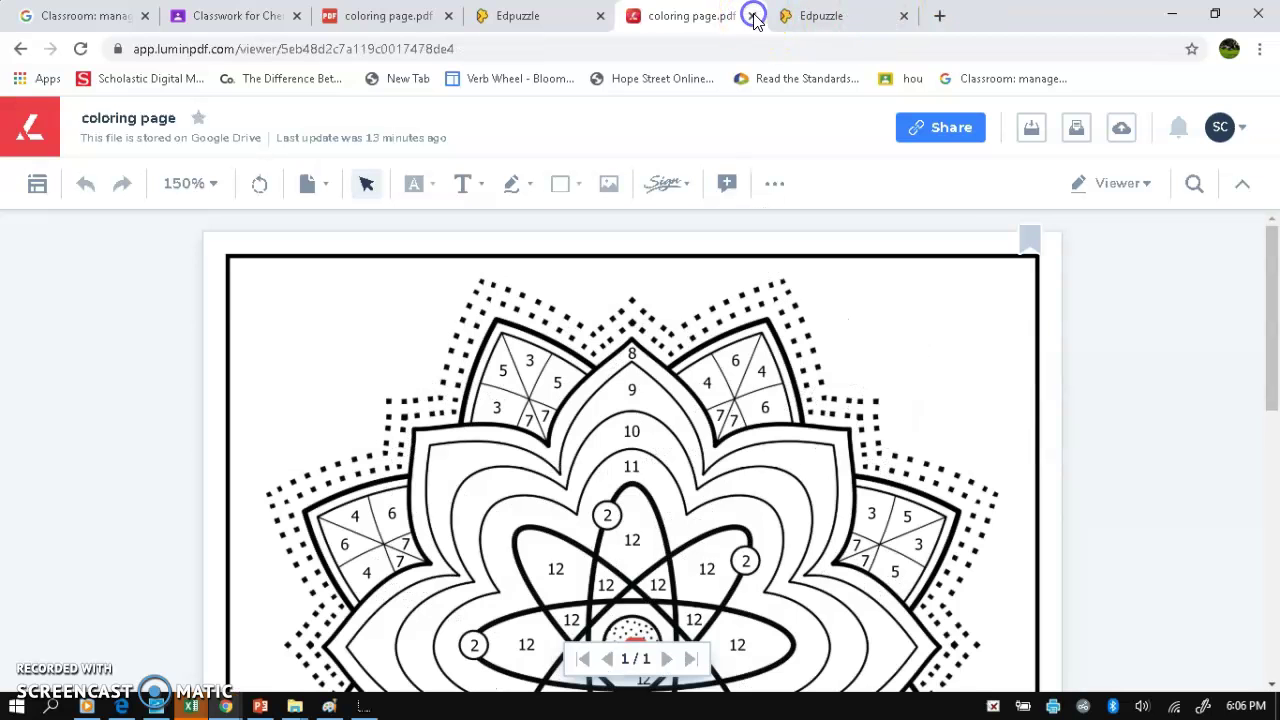
click(360, 22)
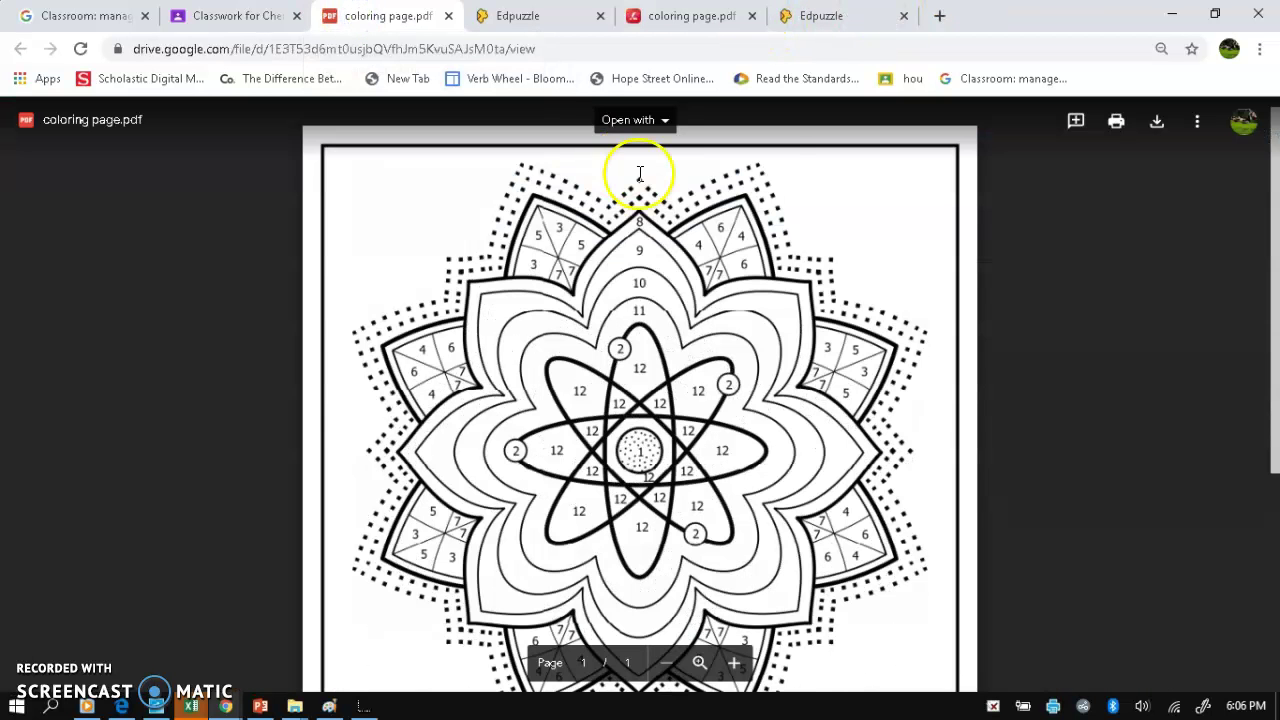
click(642, 119)
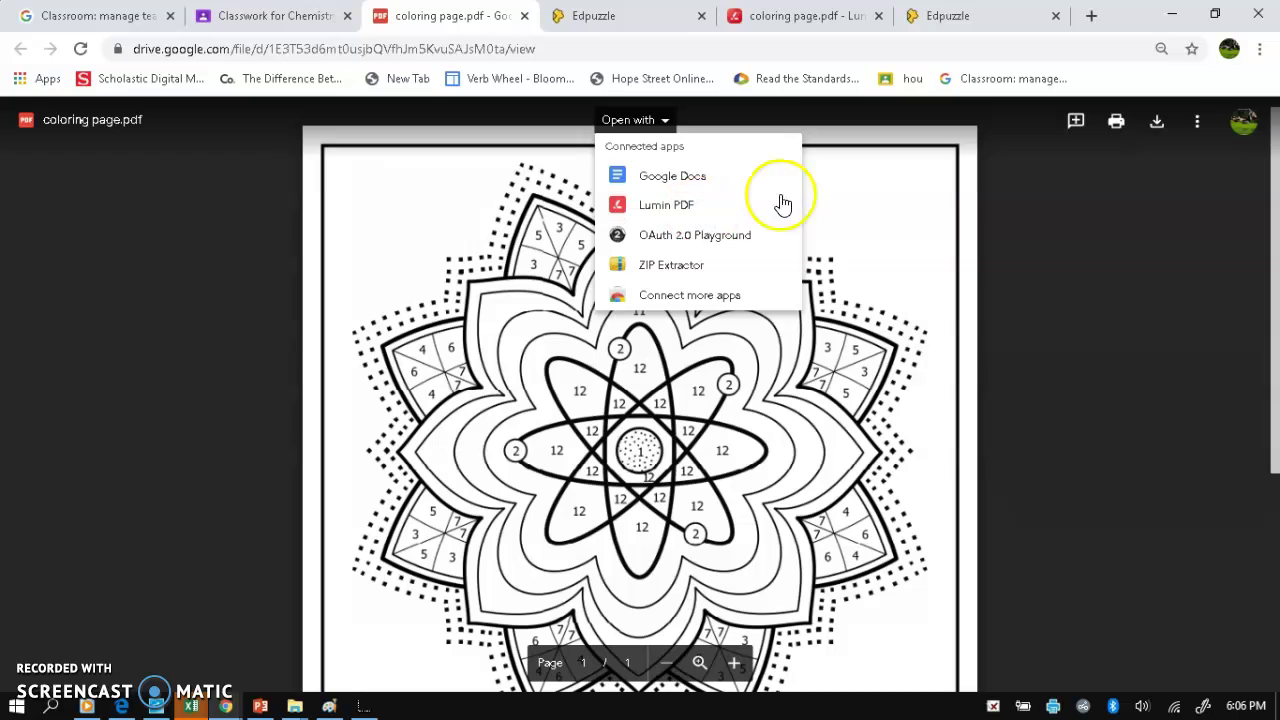
click(895, 207)
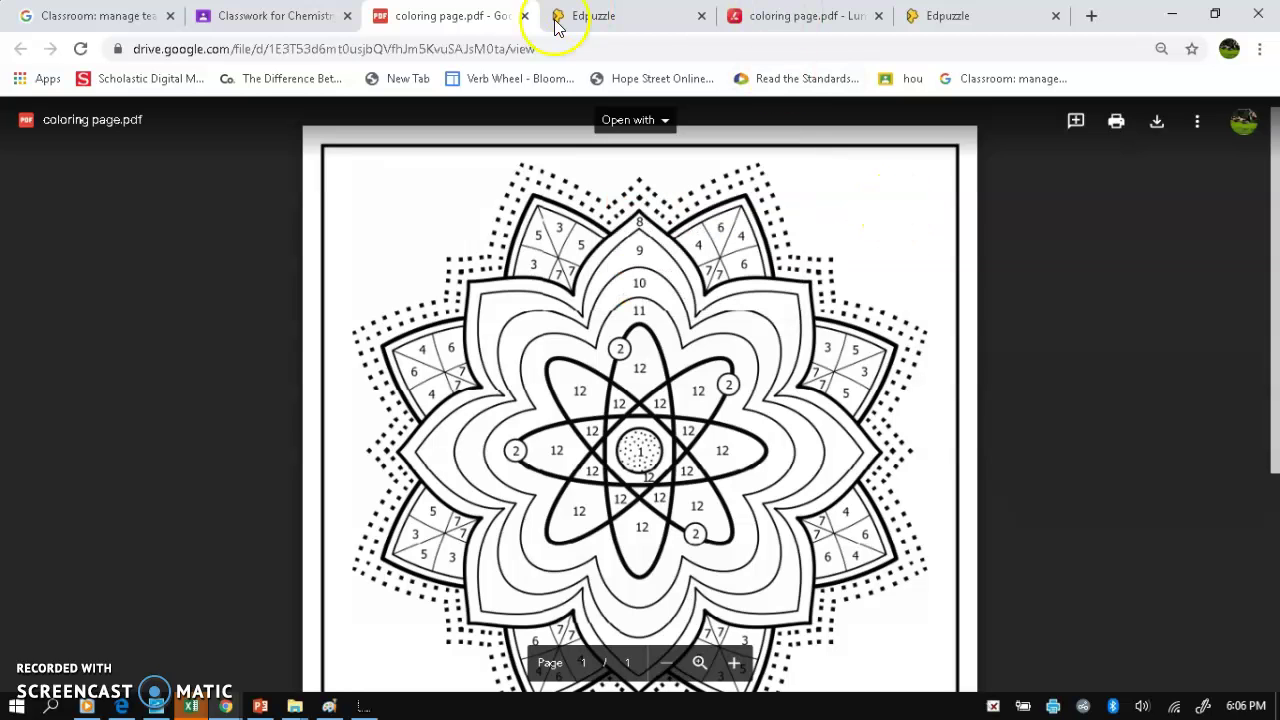
click(523, 16)
click(628, 15)
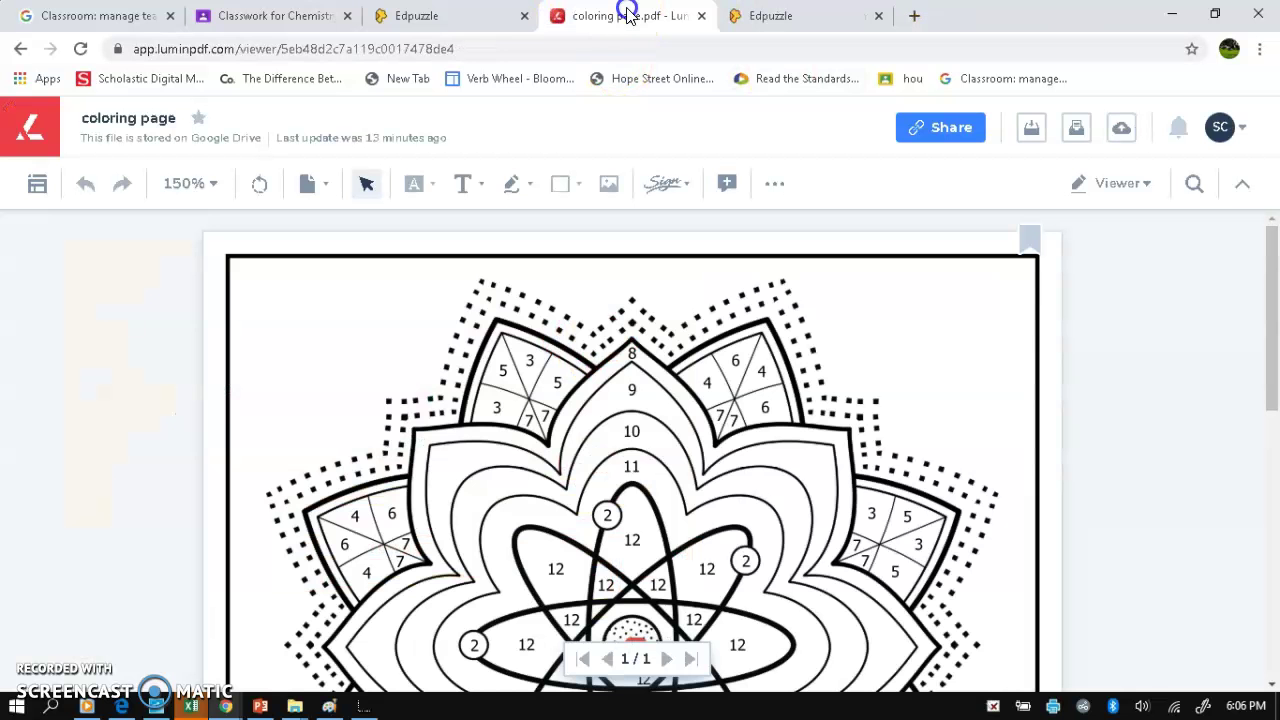
click(524, 16)
click(213, 17)
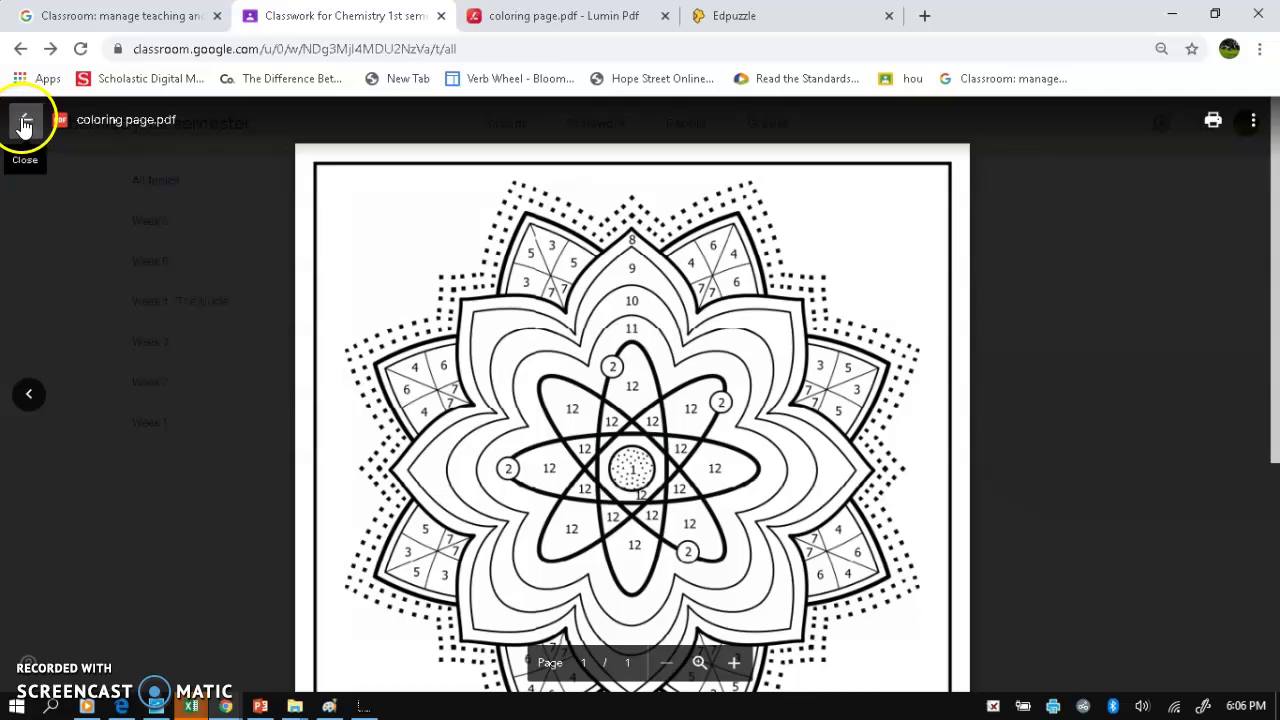
- Leave the coloring page preview and open ColorByNumber cover.pdf in the Day 2 Atoms assignment
click(1256, 121)
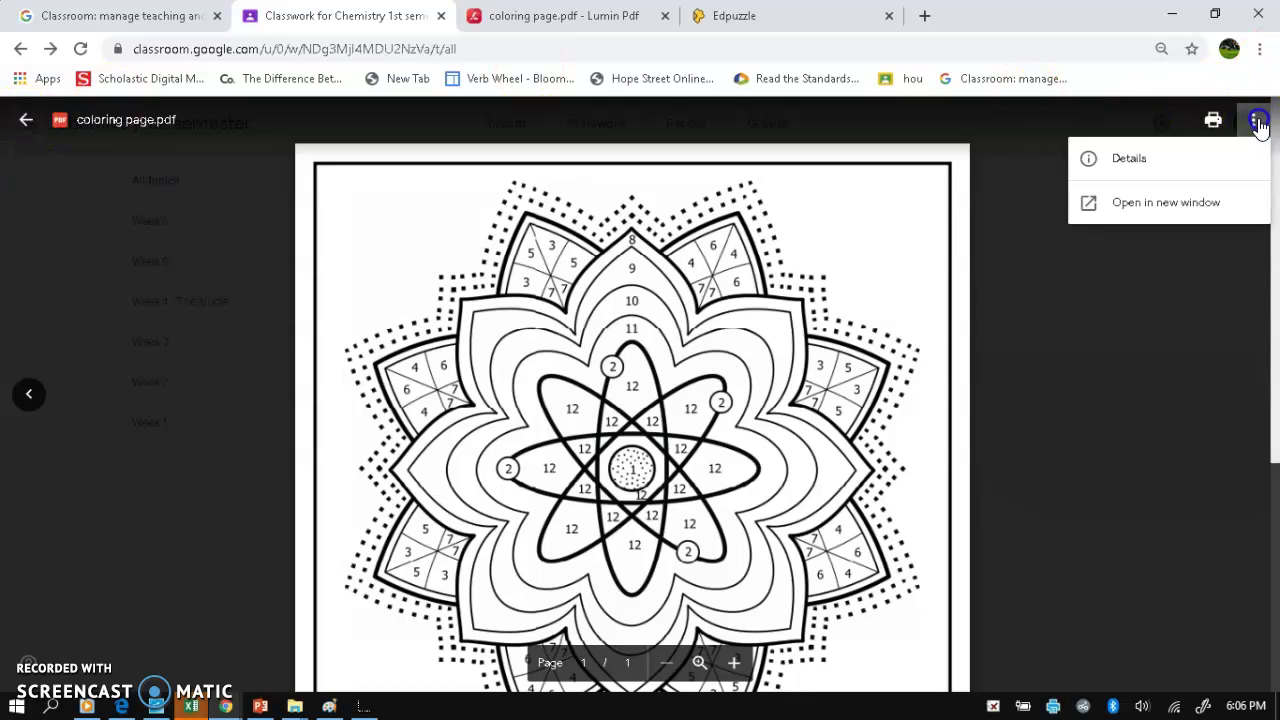
click(1256, 121)
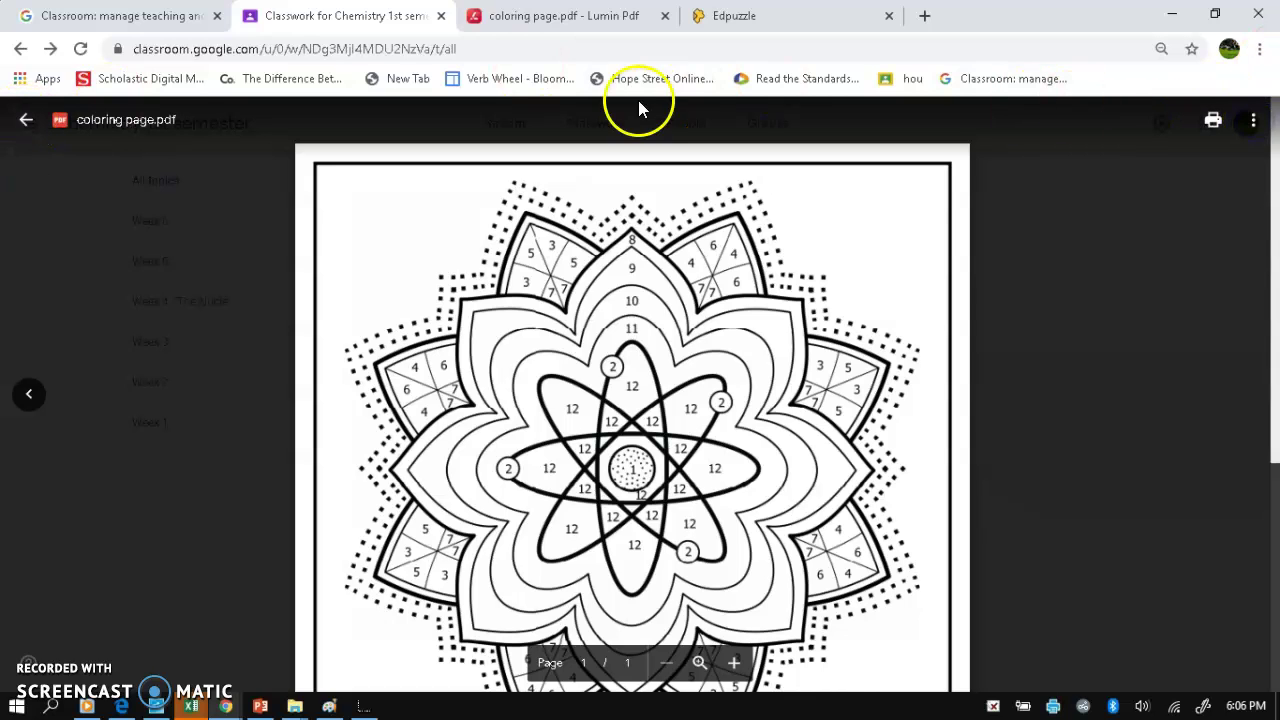
click(25, 120)
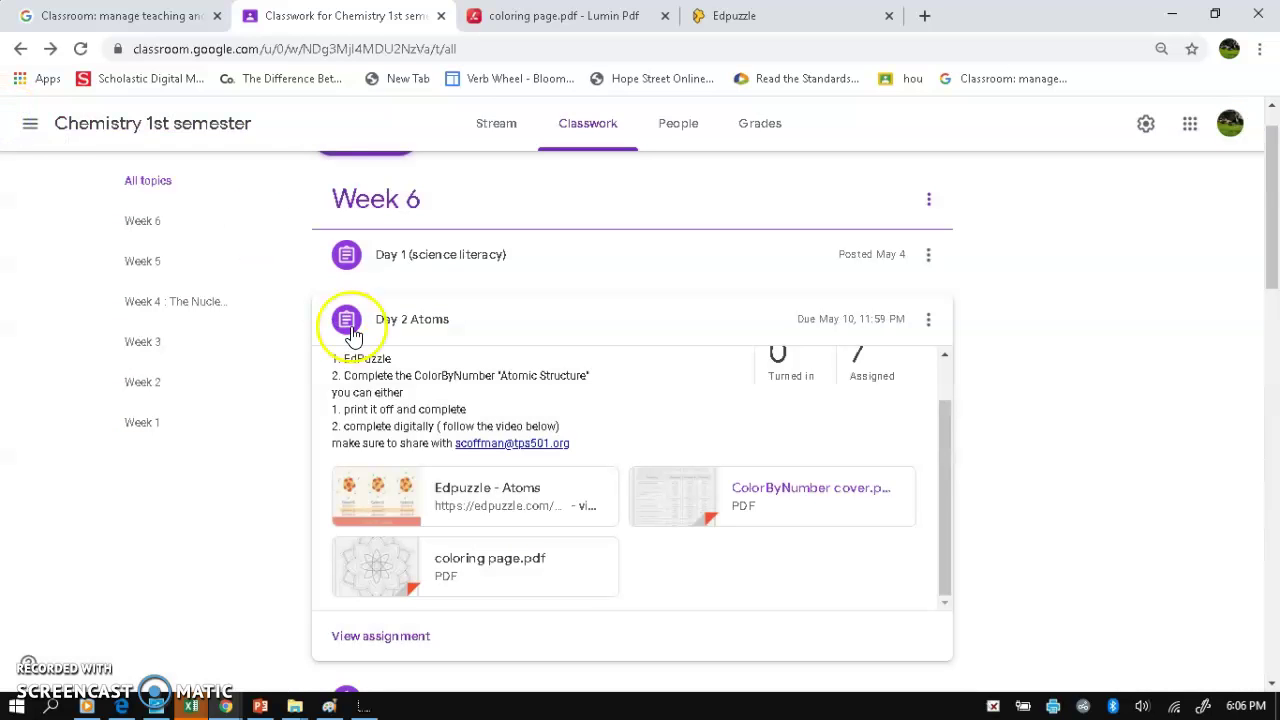
click(760, 490)
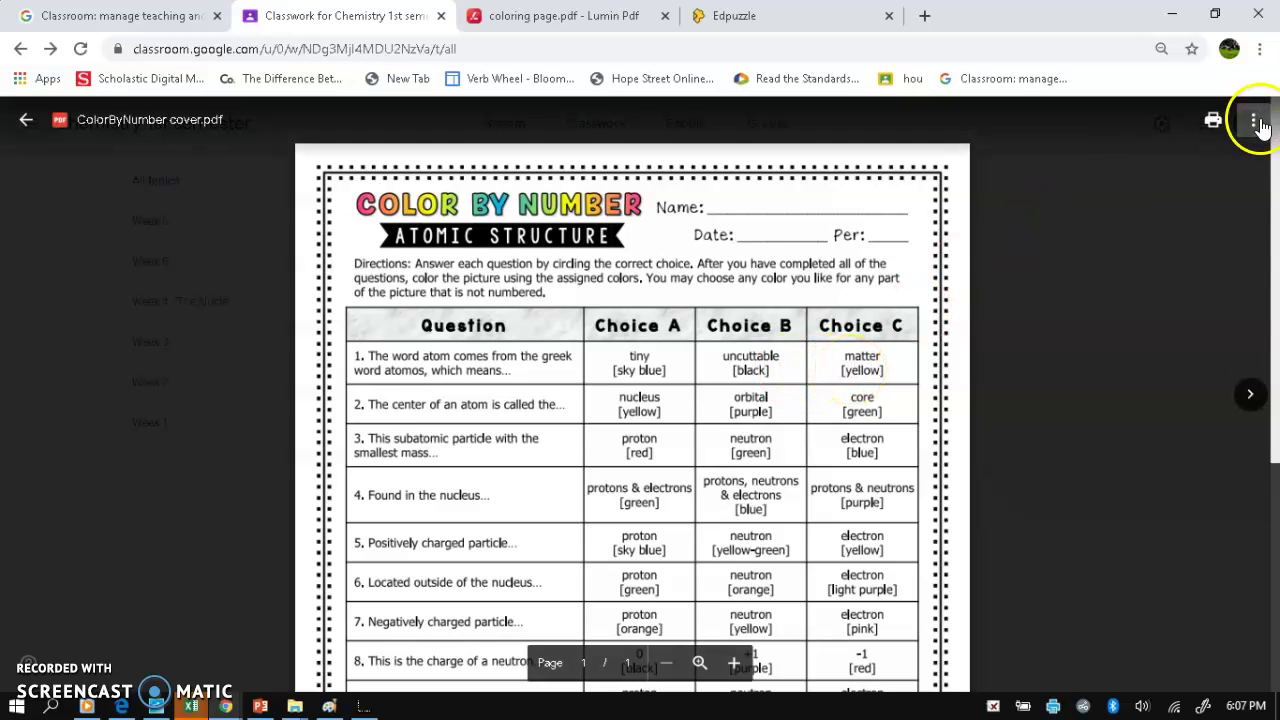
click(1258, 121)
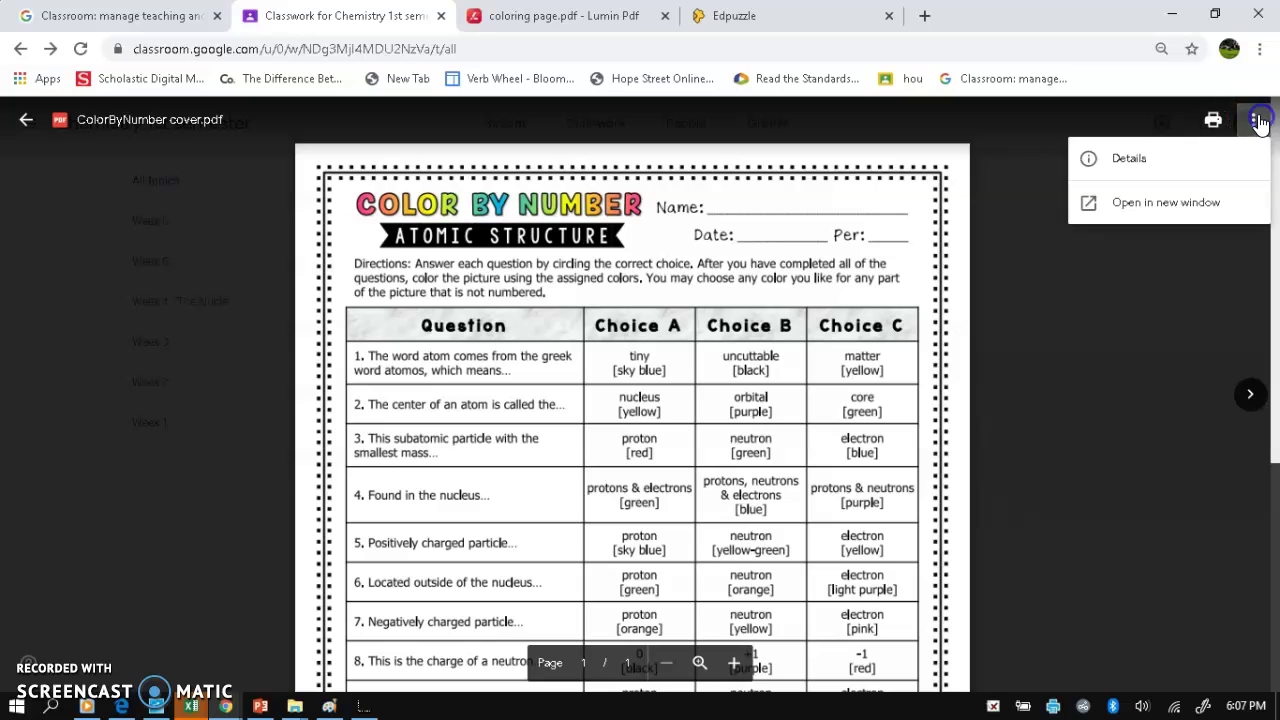
click(980, 140)
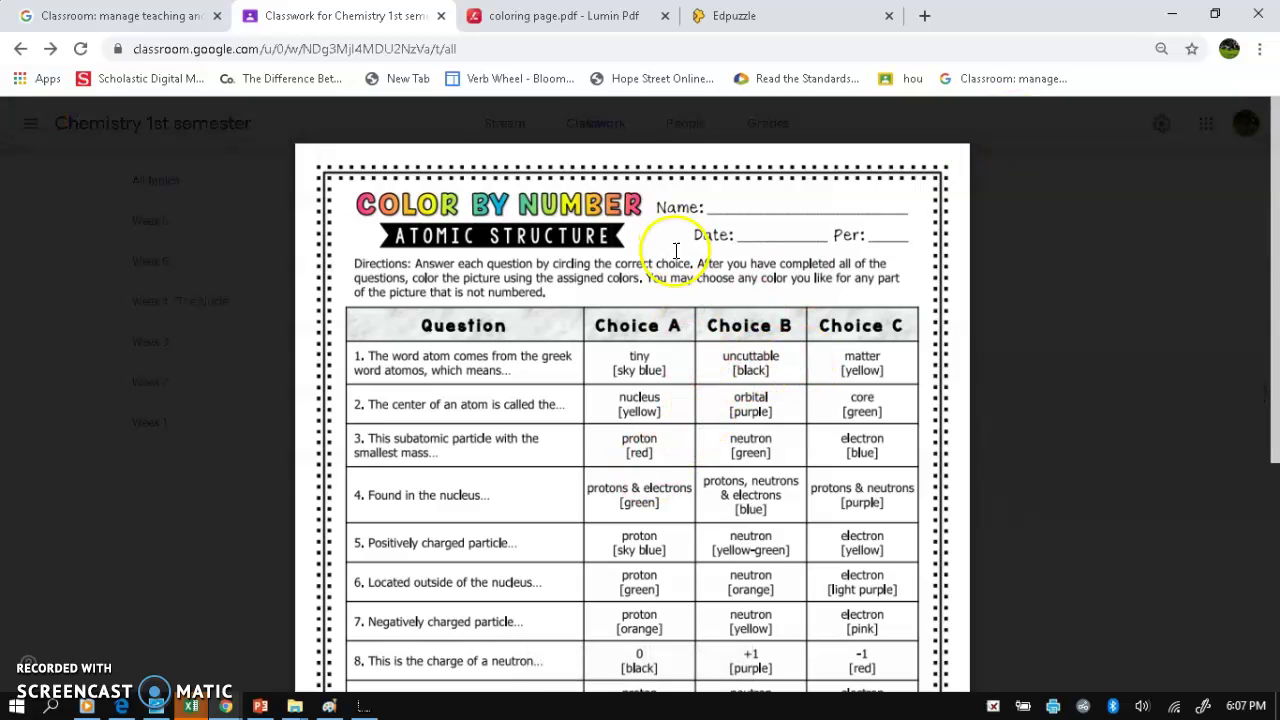
- Delete the red ink mark on the nucleus of coloring page.pdf in Lumin PDF
click(571, 22)
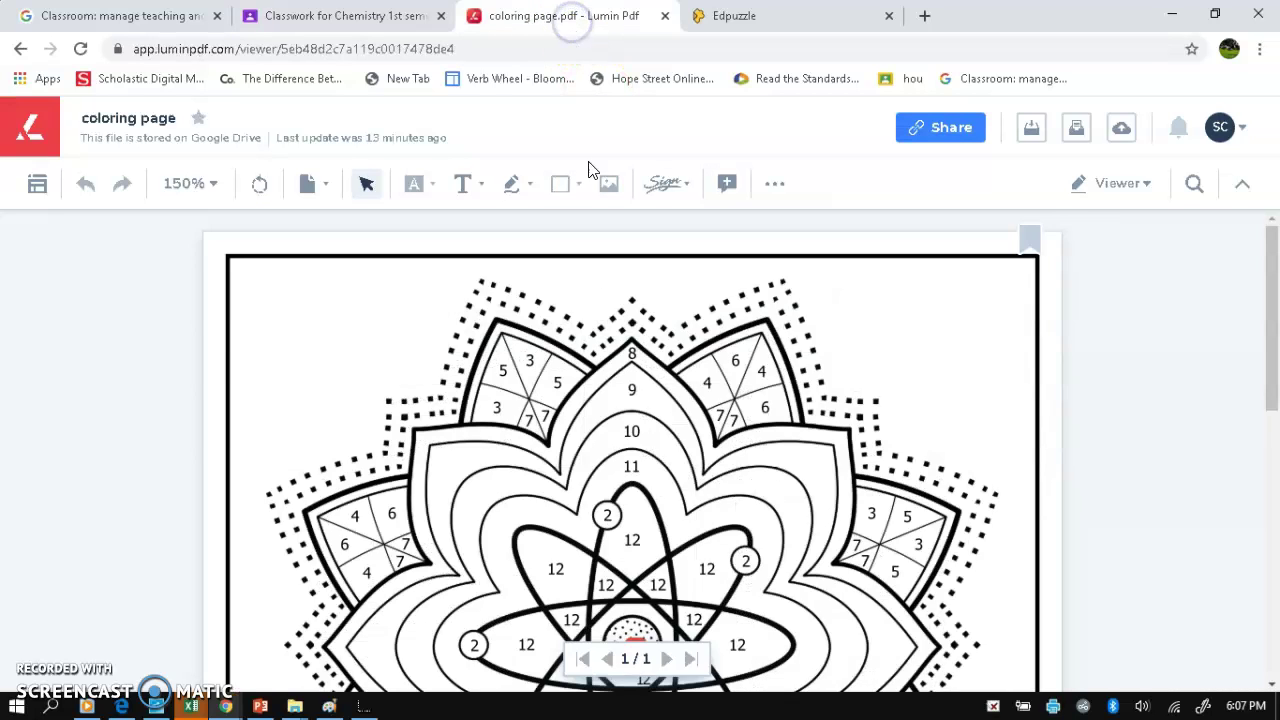
scroll(587, 275, down, 2)
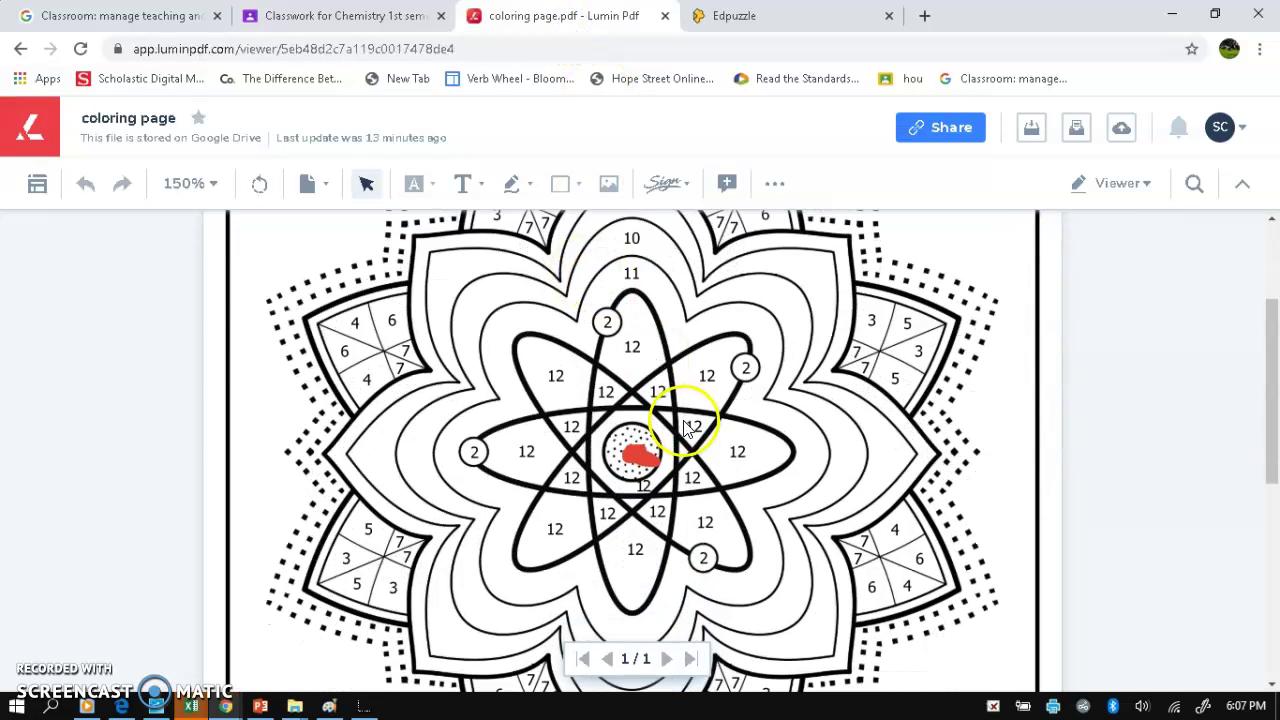
click(636, 450)
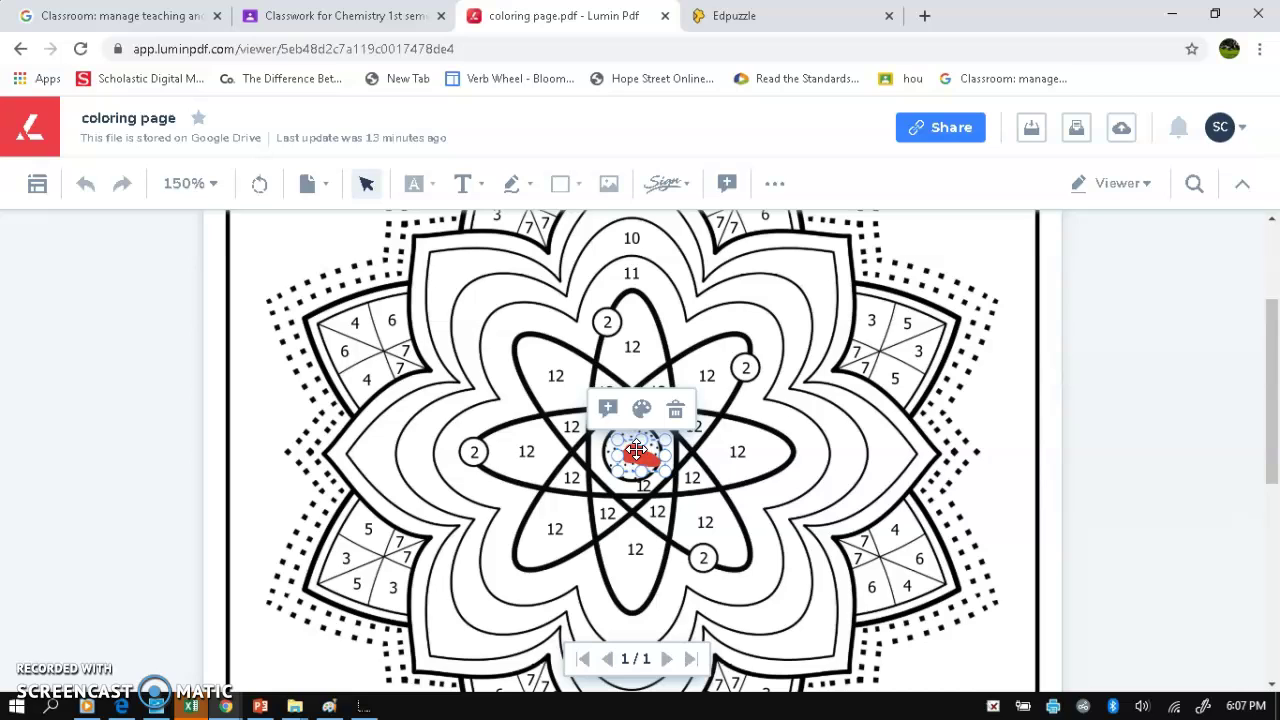
key(Delete)
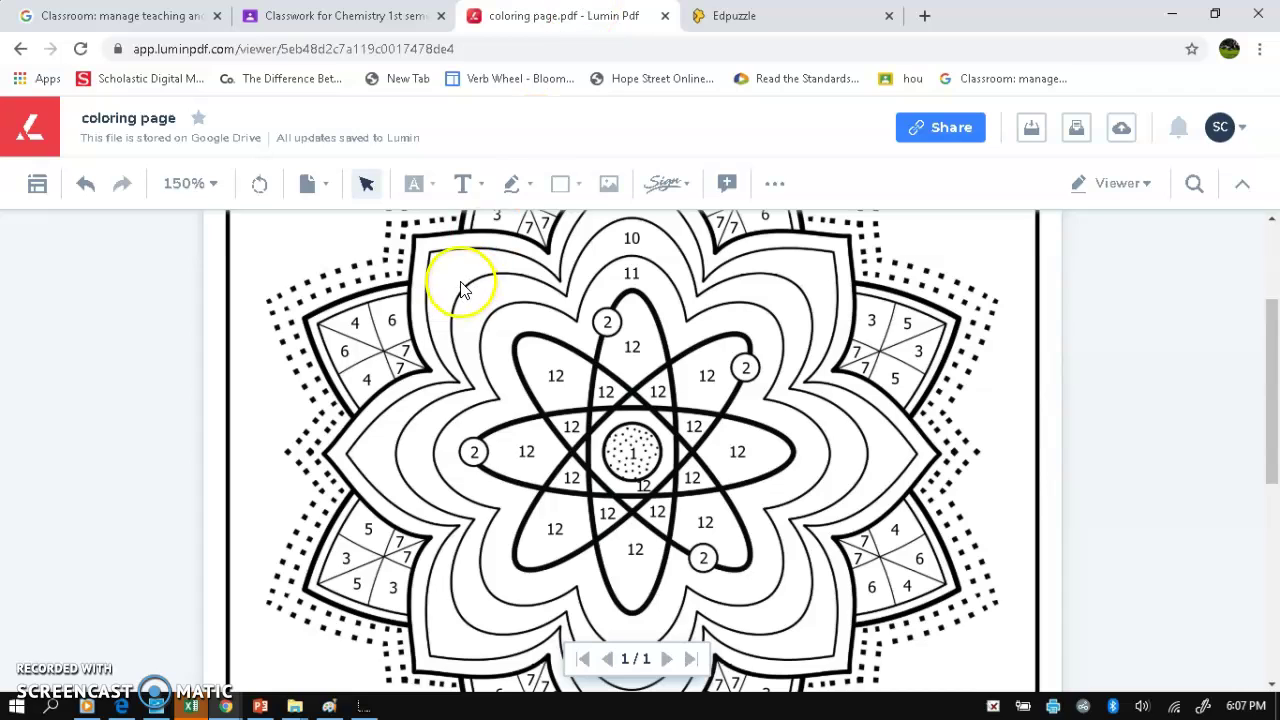
- Scribble over the nucleus with the freehand pen set to black
click(516, 188)
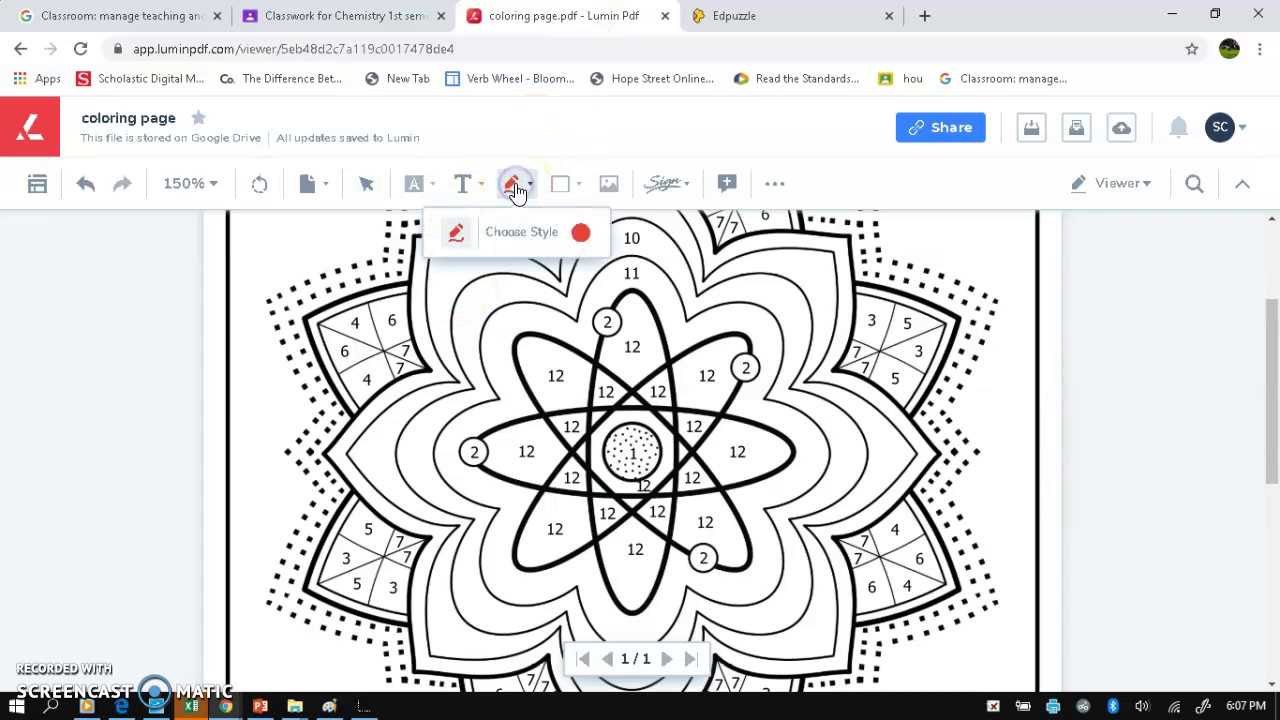
click(587, 240)
click(651, 309)
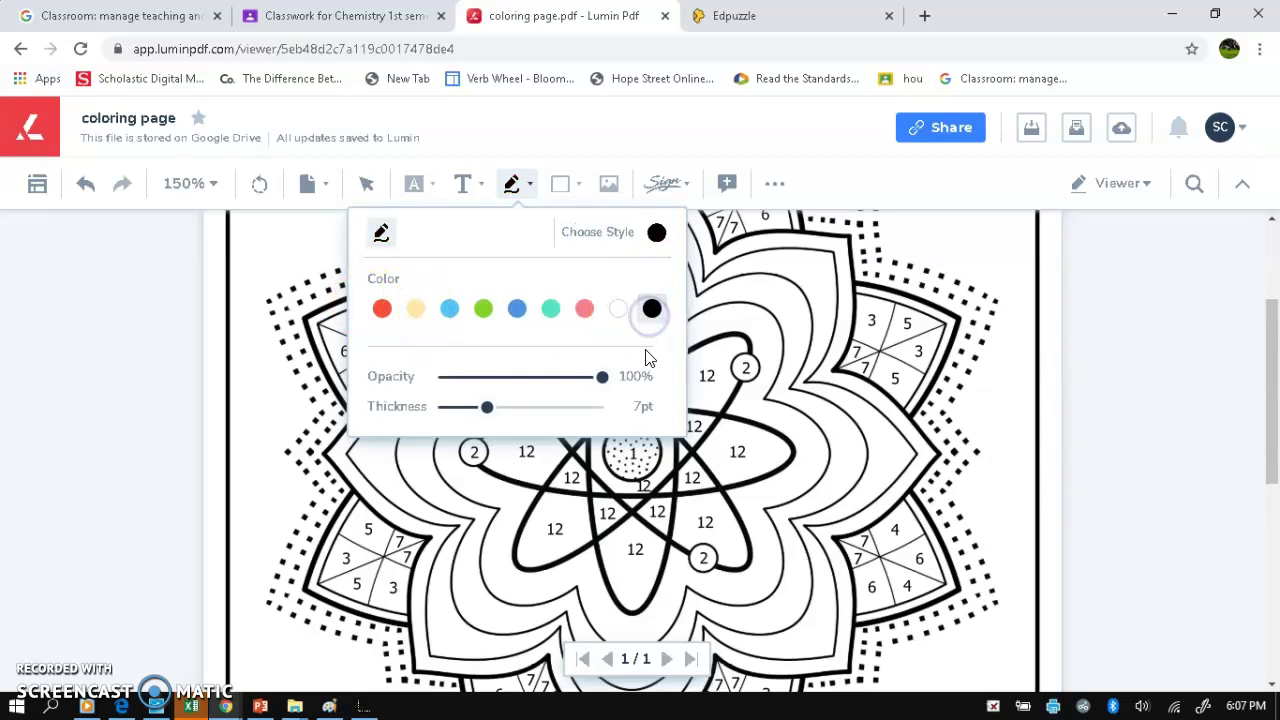
click(640, 468)
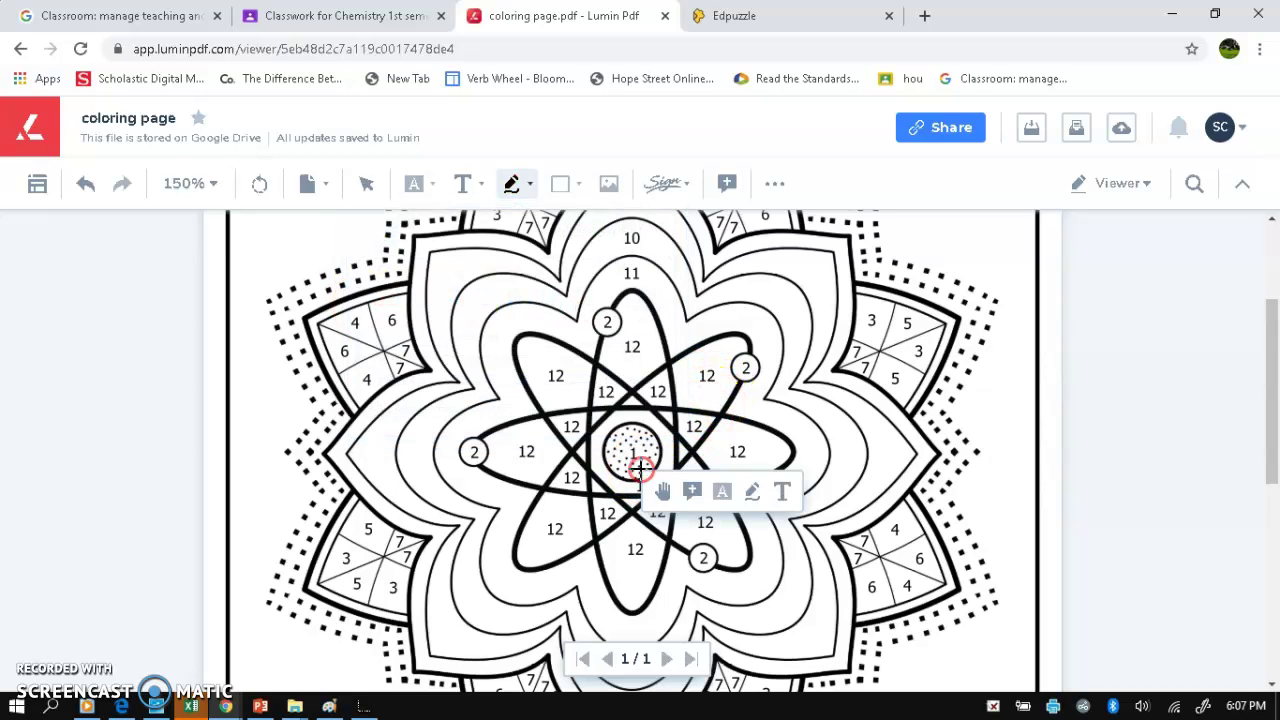
drag(628, 458, 640, 450)
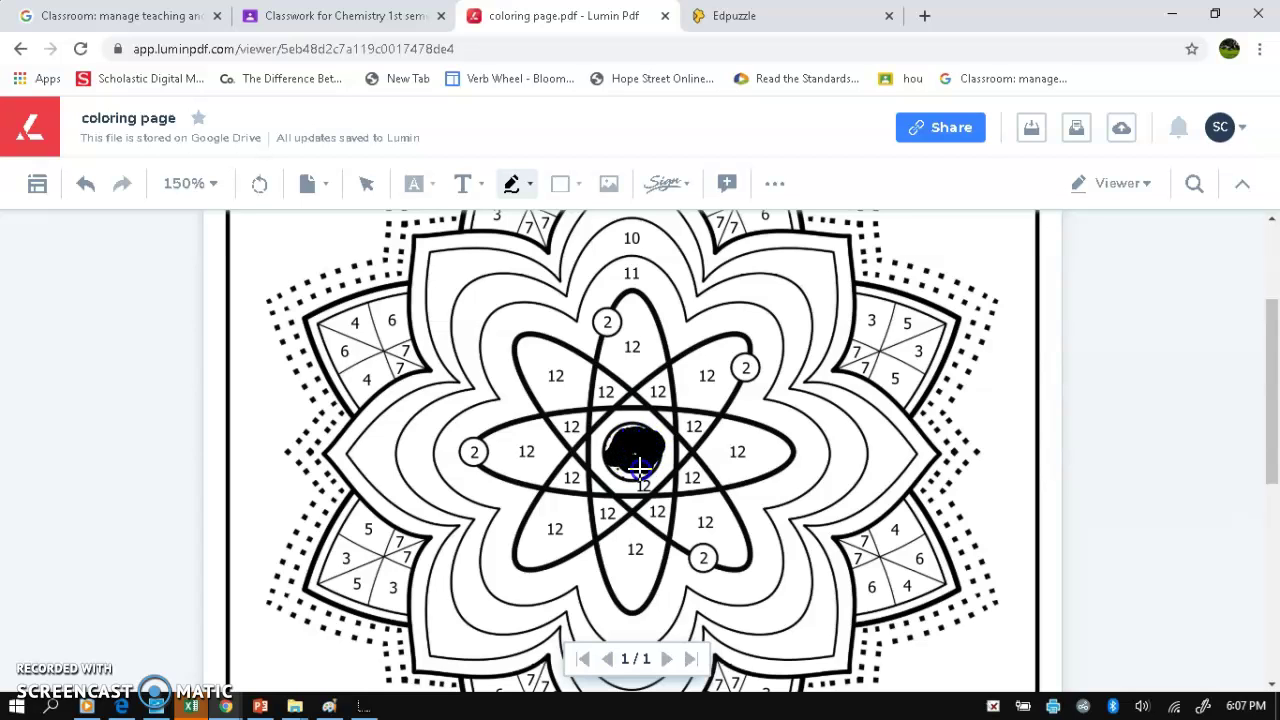
- Compare the coloring page against the color key on the Classroom assignment
click(380, 15)
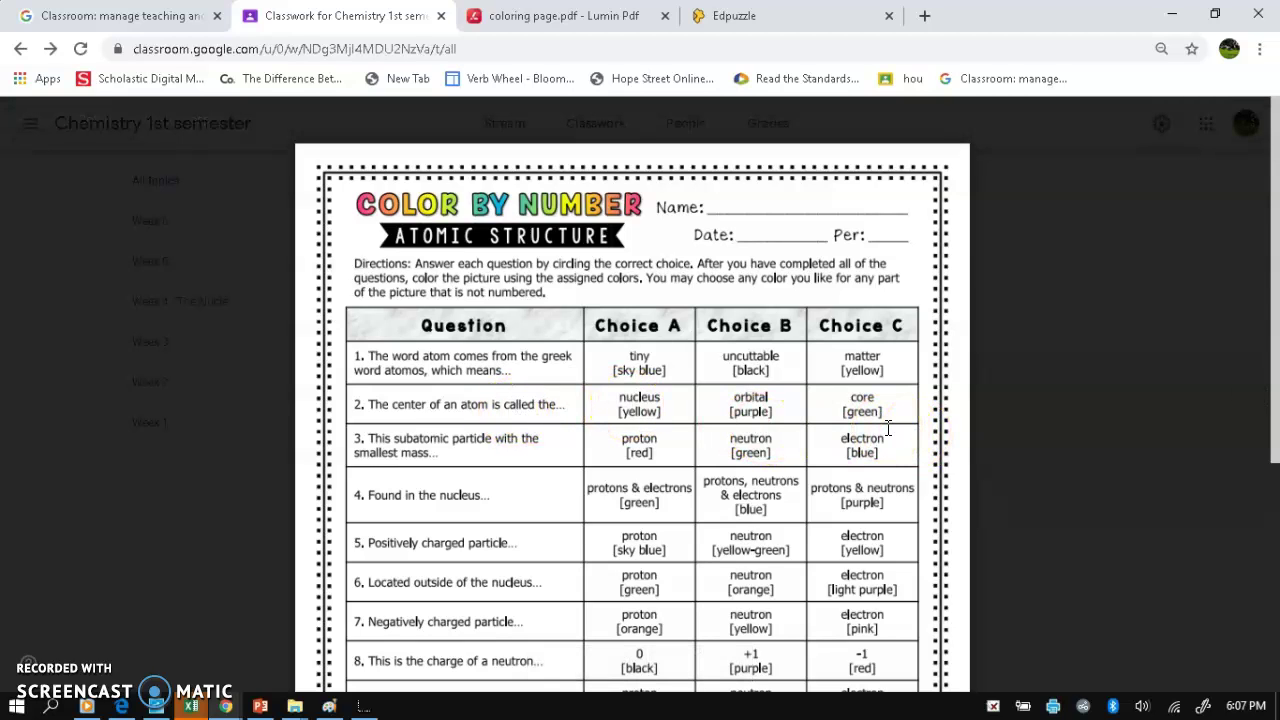
click(596, 14)
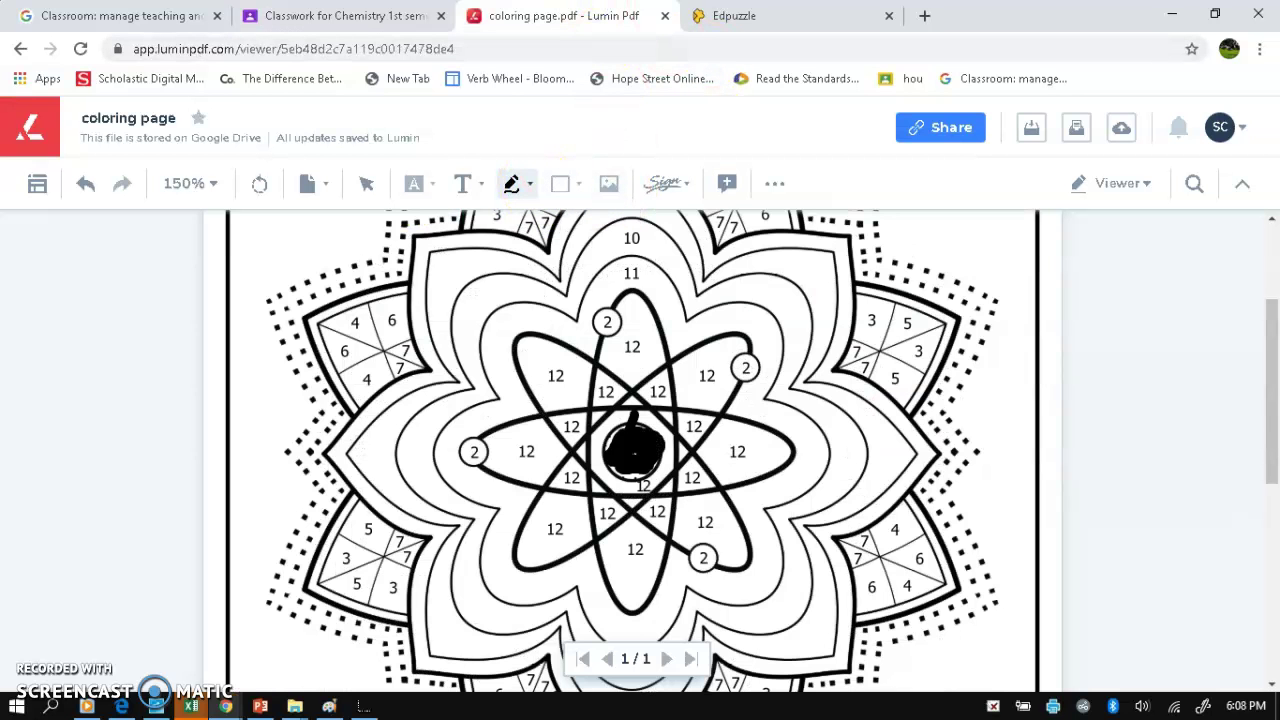
click(410, 16)
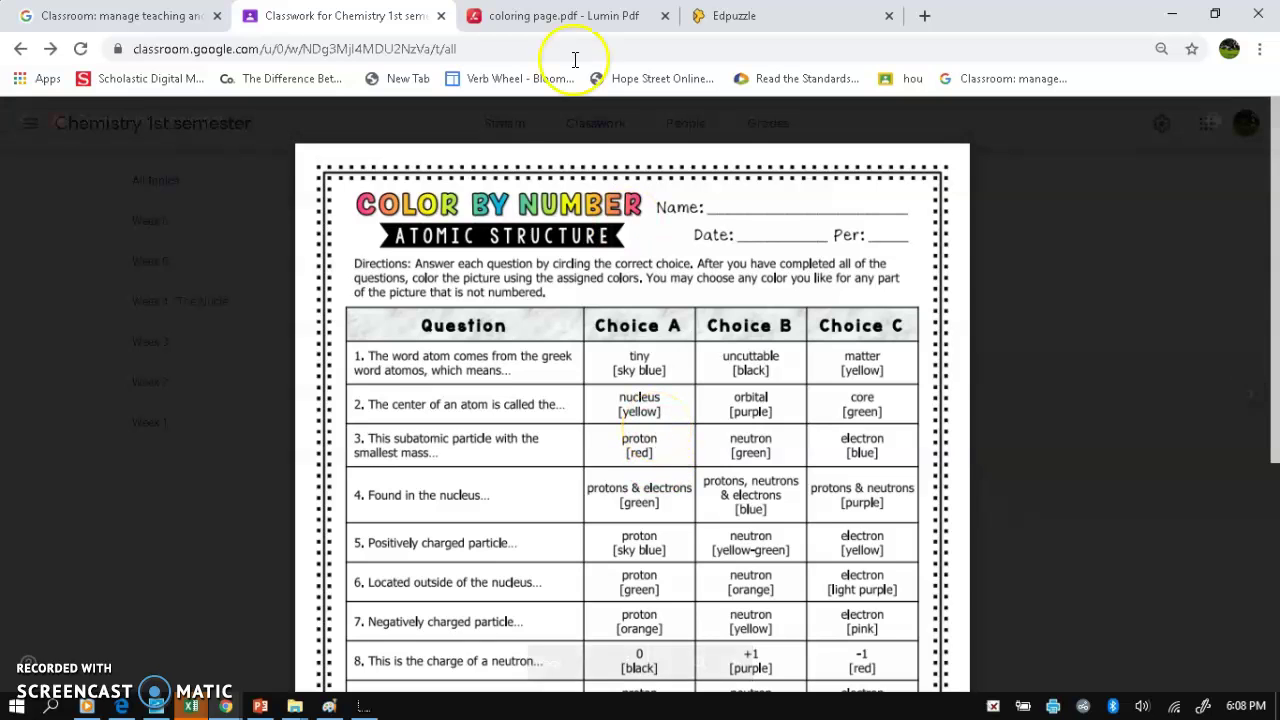
click(519, 16)
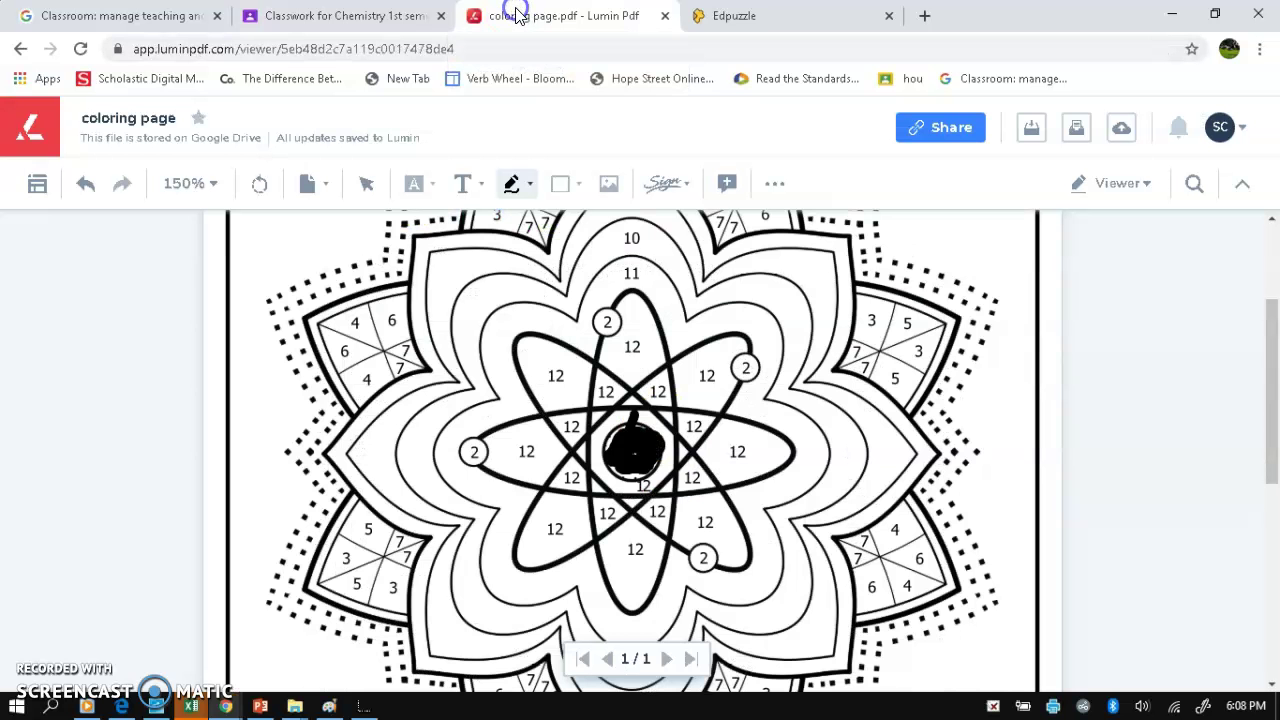
- Set the freehand pen to yellow and colour the left electron, removing a stray stroke
click(529, 184)
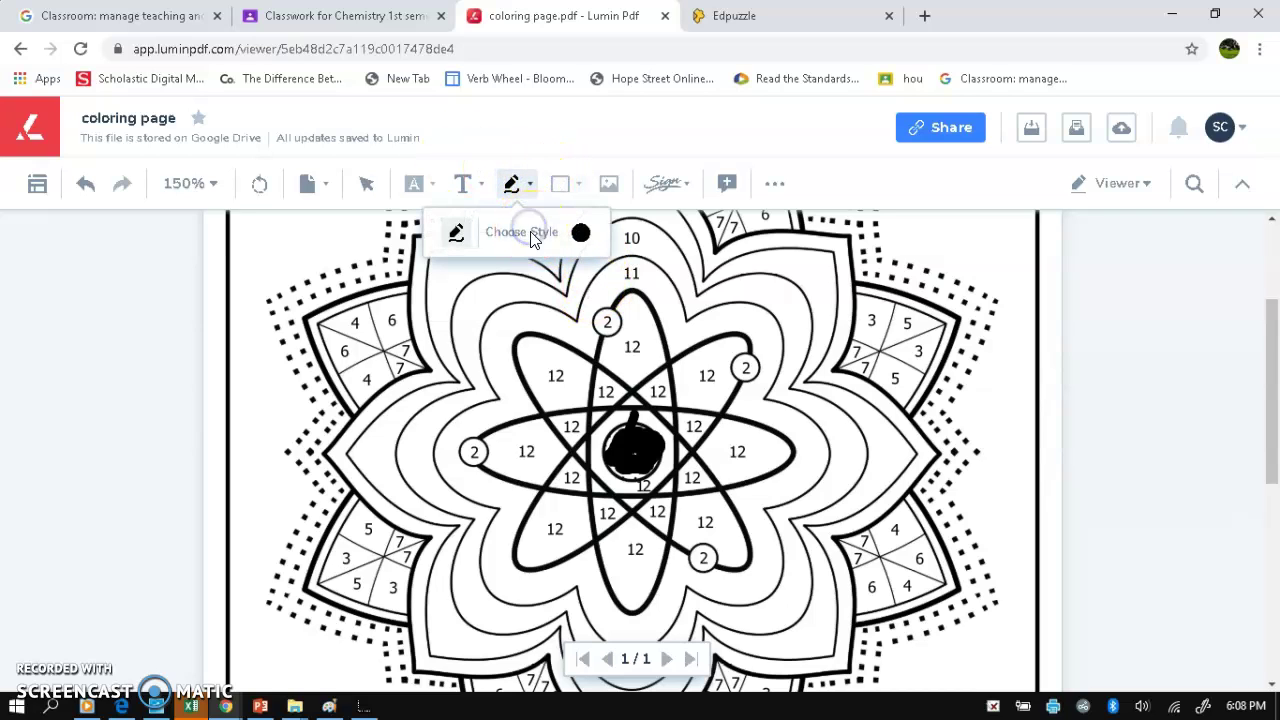
click(531, 234)
click(414, 310)
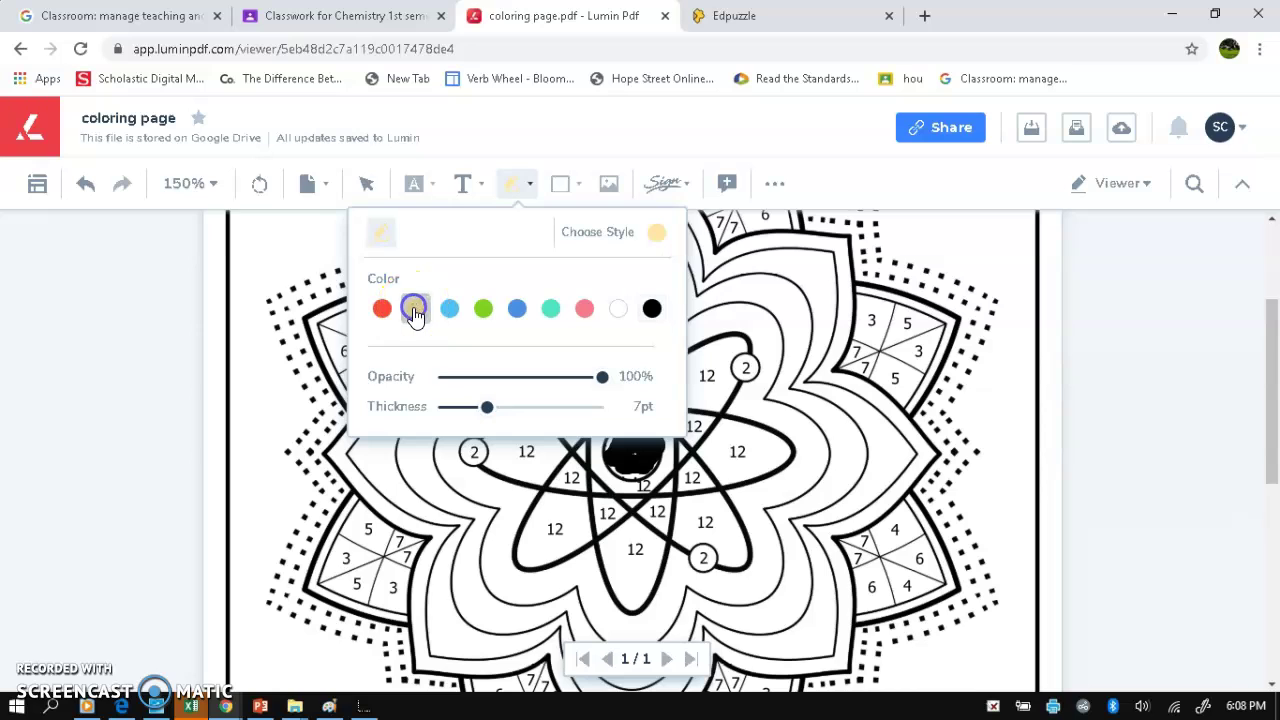
mouse_move(466, 449)
mouse_down()
mouse_move(478, 445)
mouse_move(466, 545)
mouse_up()
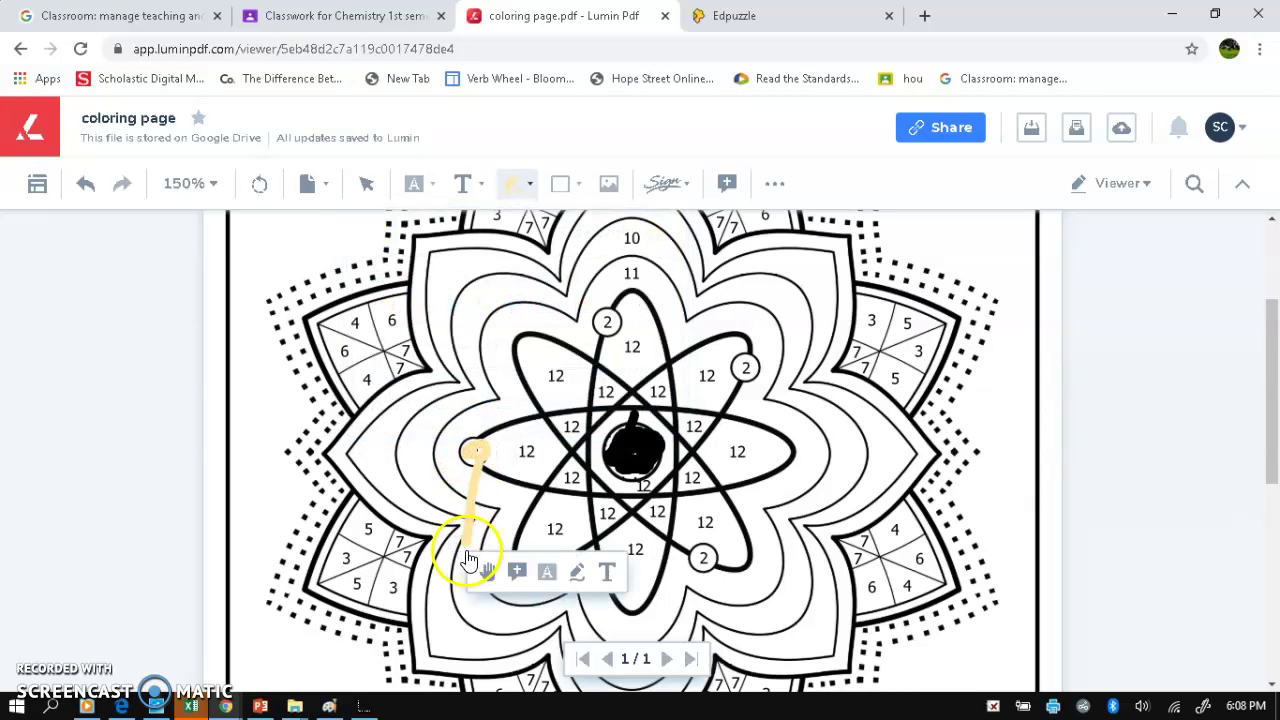
key(Delete)
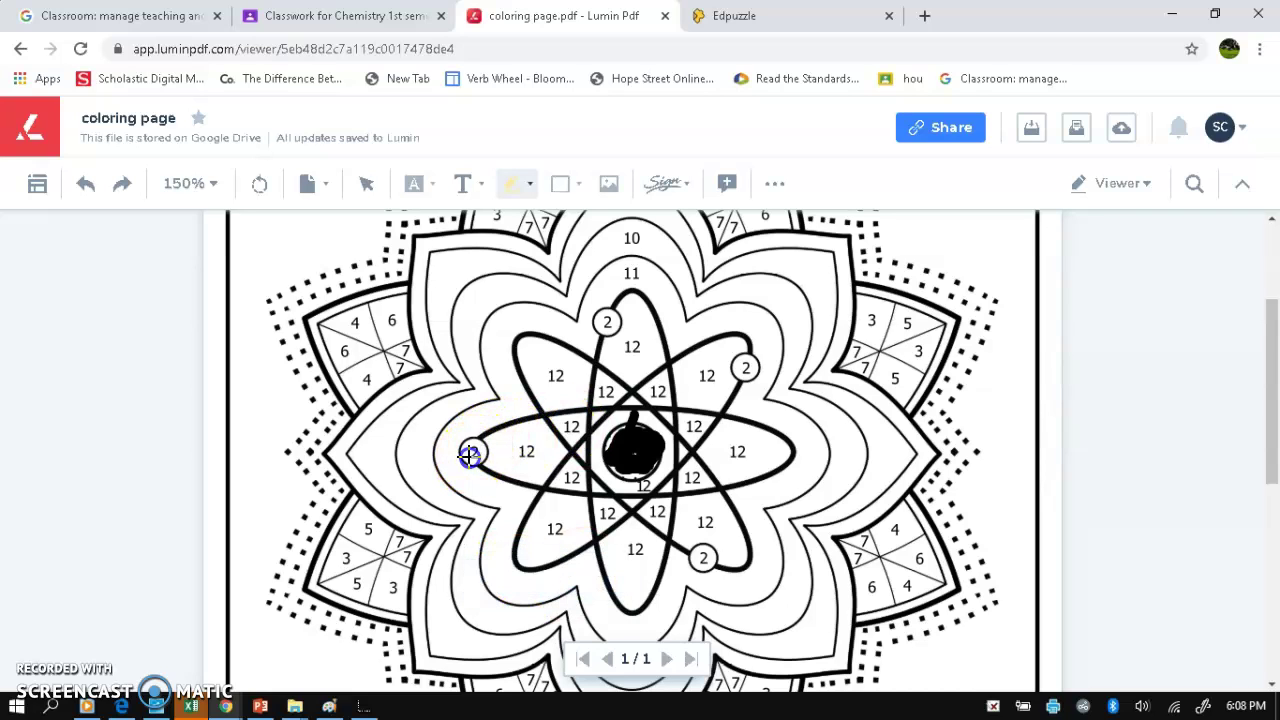
- Colour the top and right circled-2 electrons yellow
click(604, 320)
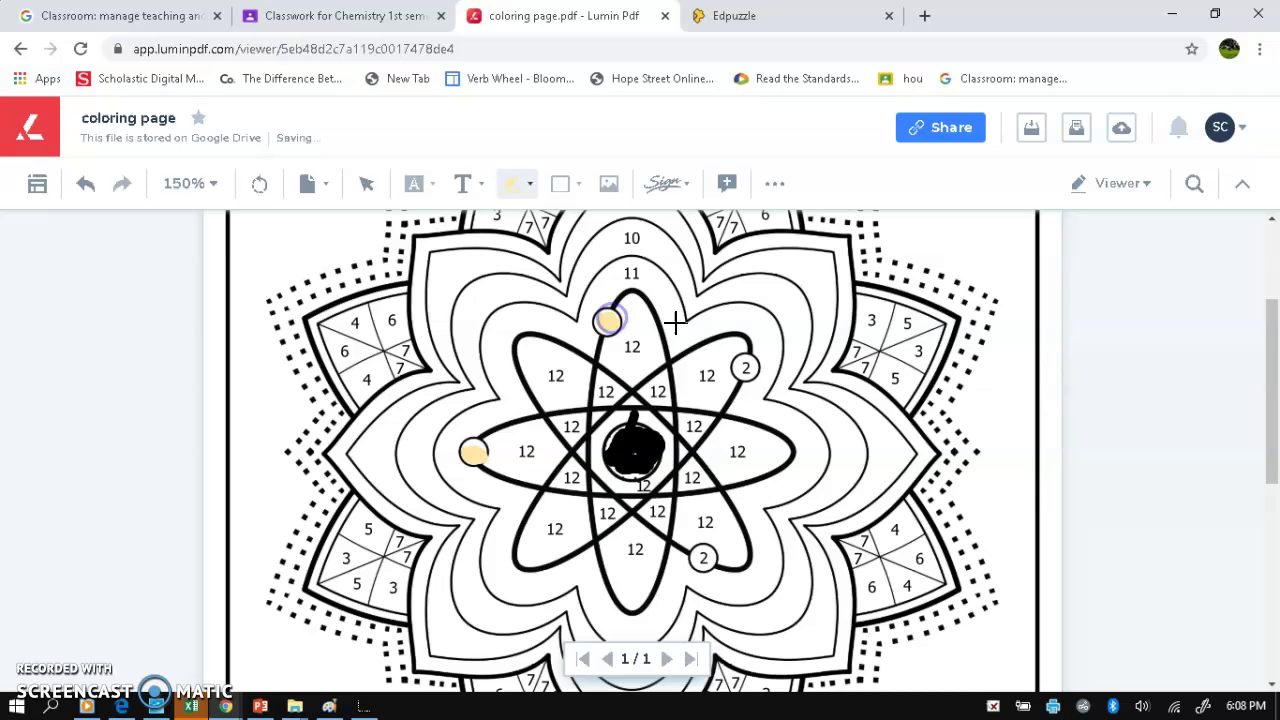
click(743, 369)
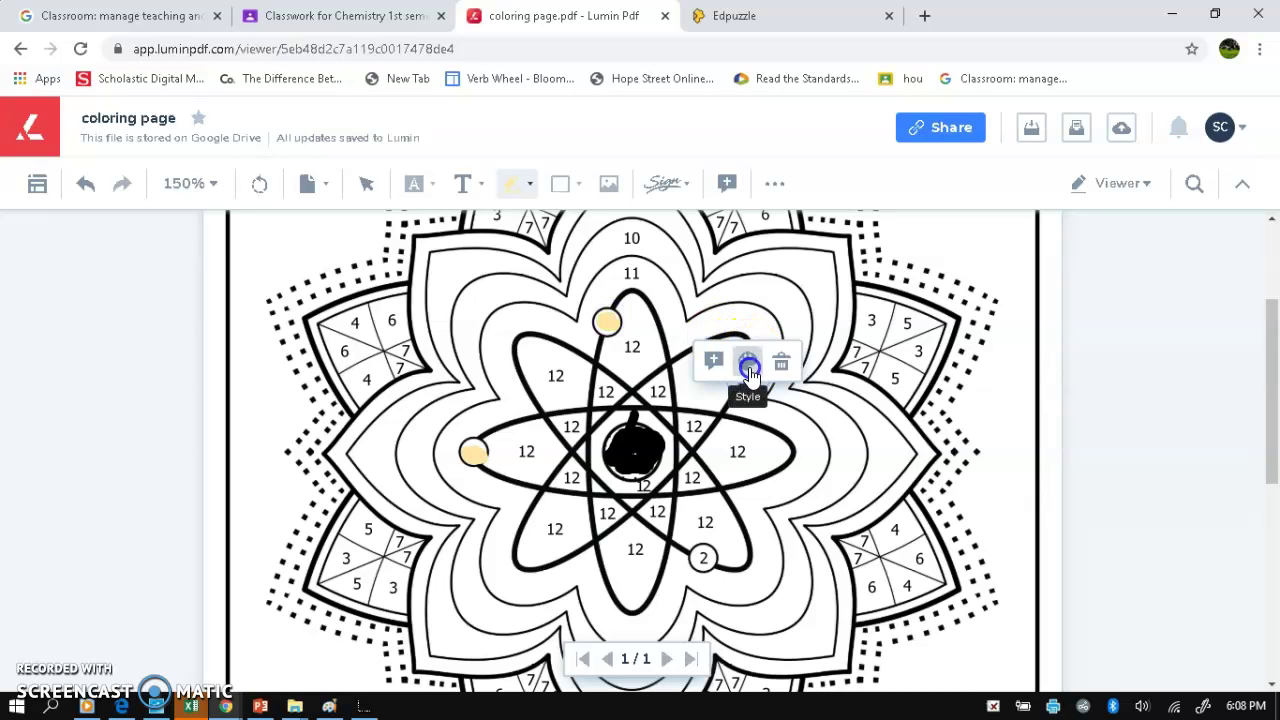
click(748, 364)
click(742, 310)
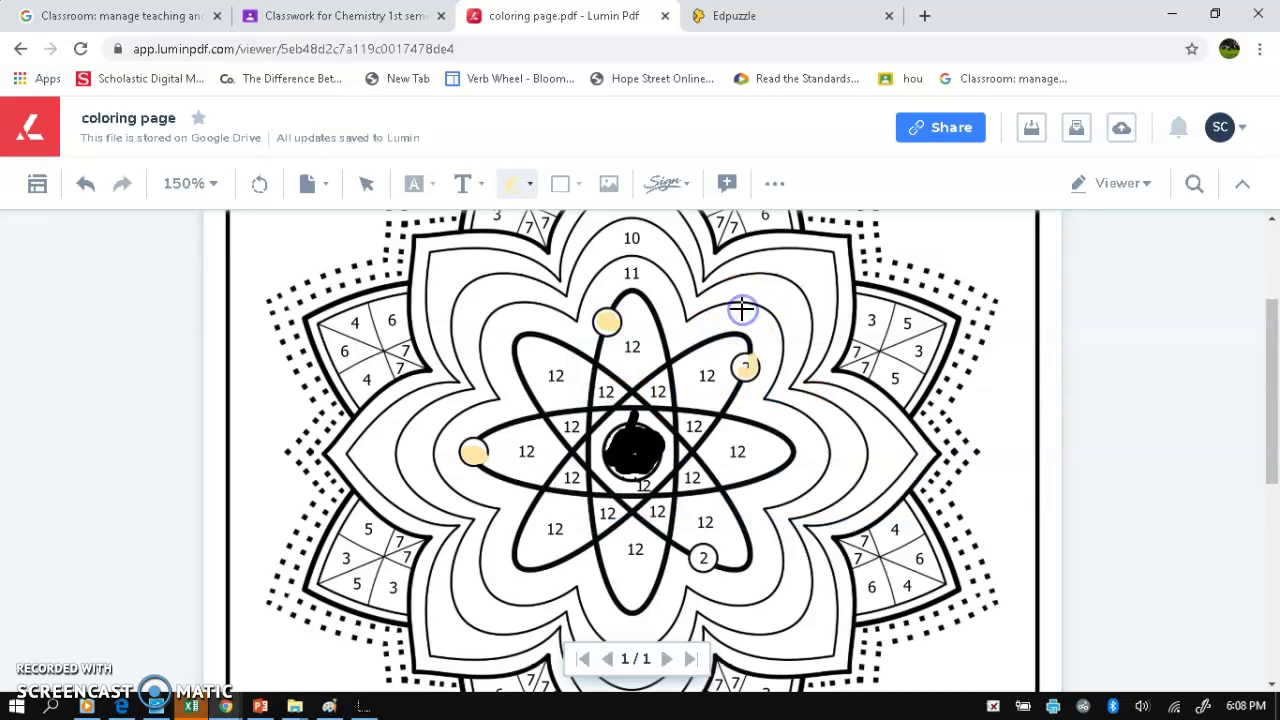
click(743, 363)
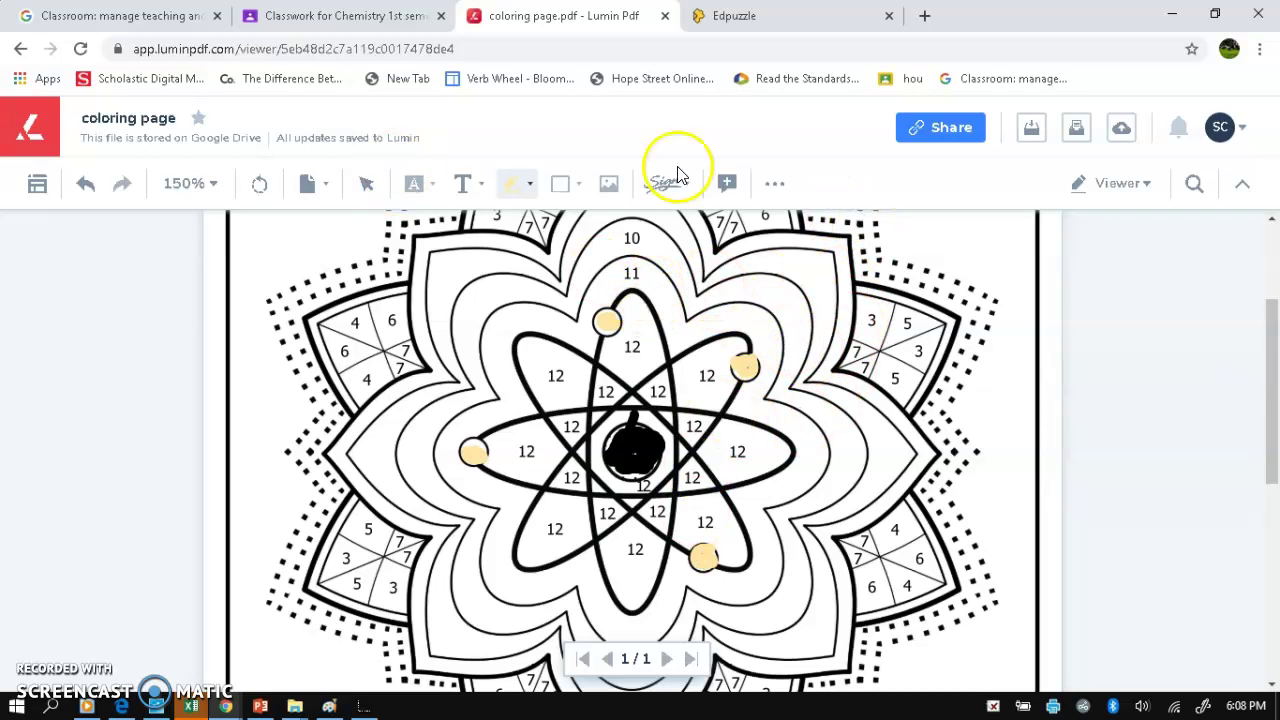
scroll(700, 286, up, 1)
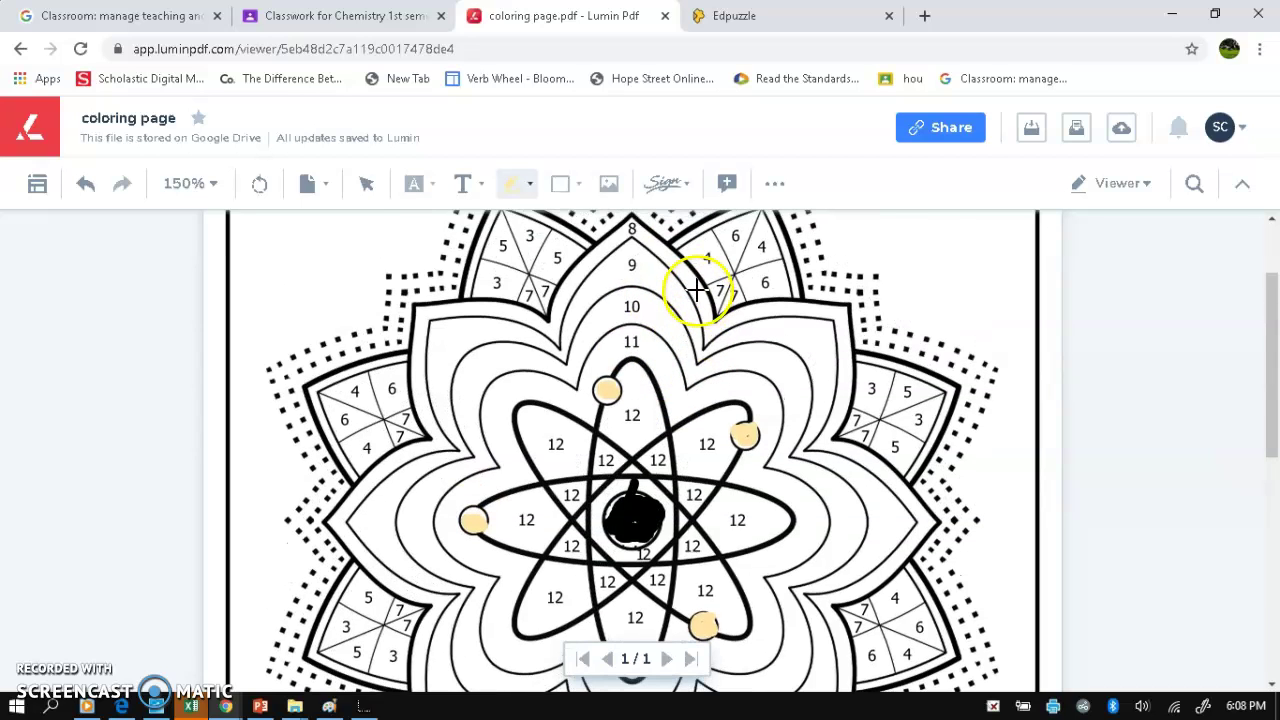
click(595, 332)
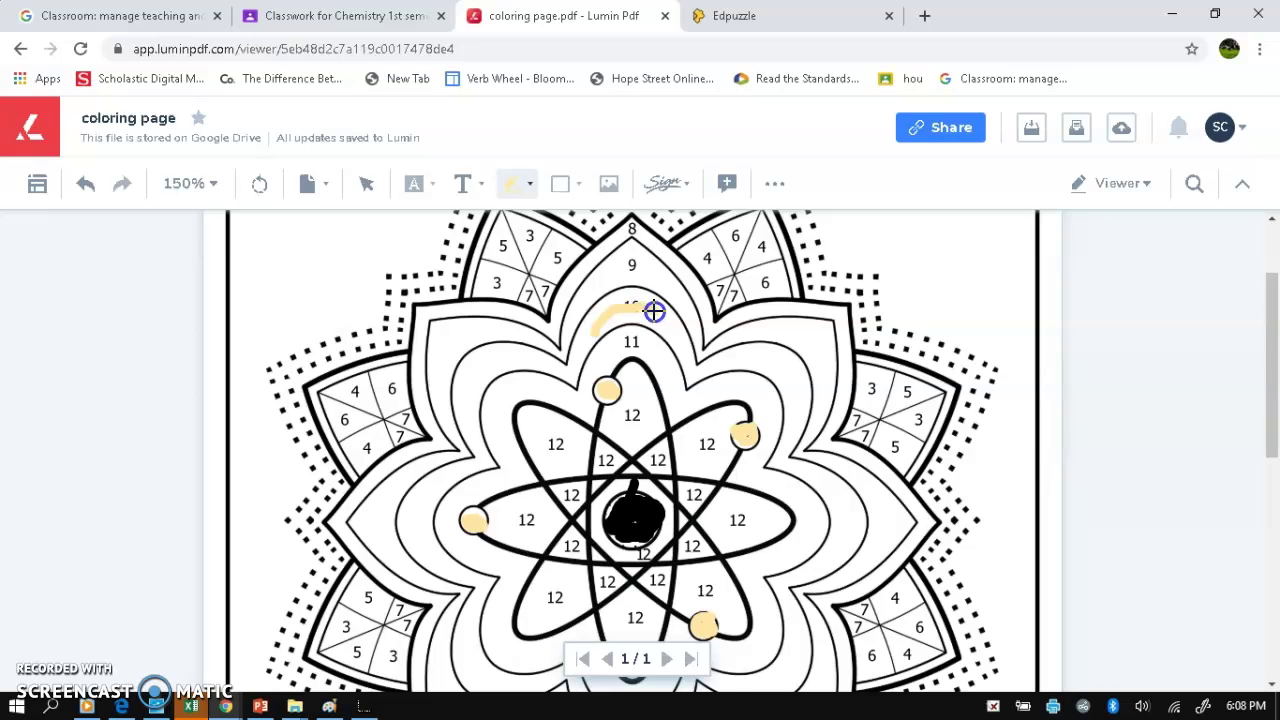
drag(680, 375, 691, 518)
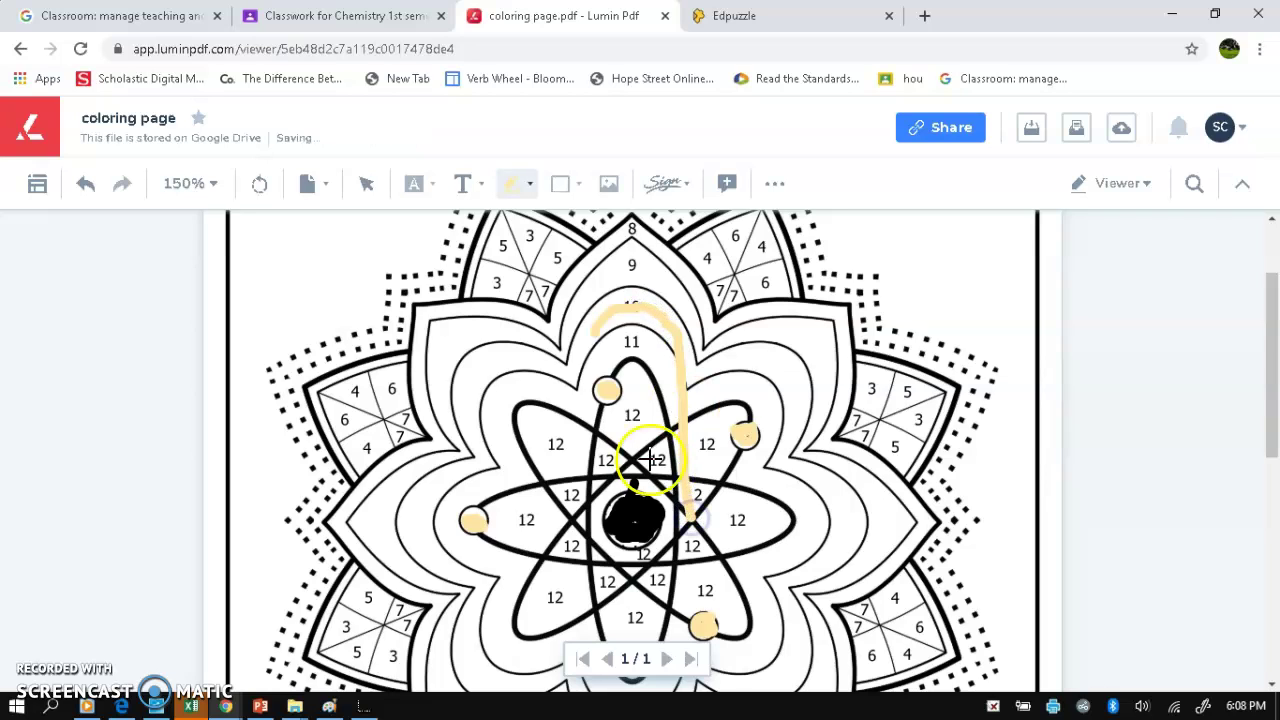
click(631, 301)
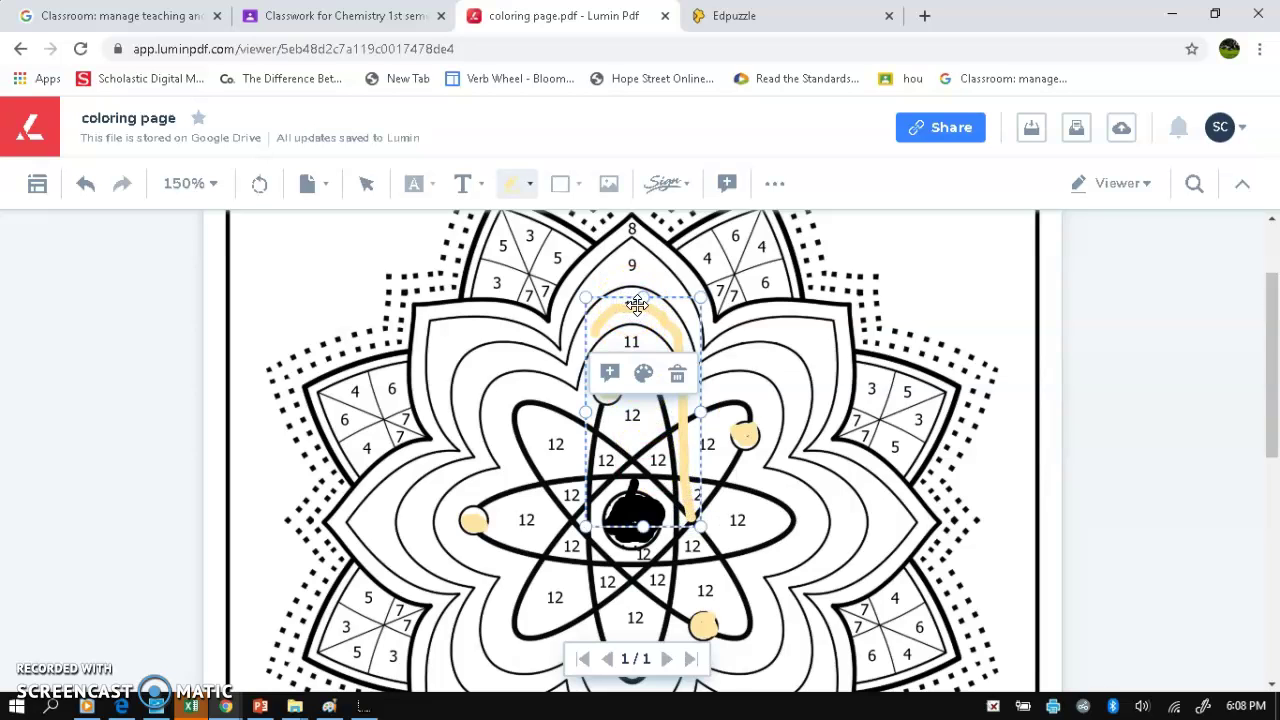
drag(700, 524, 699, 397)
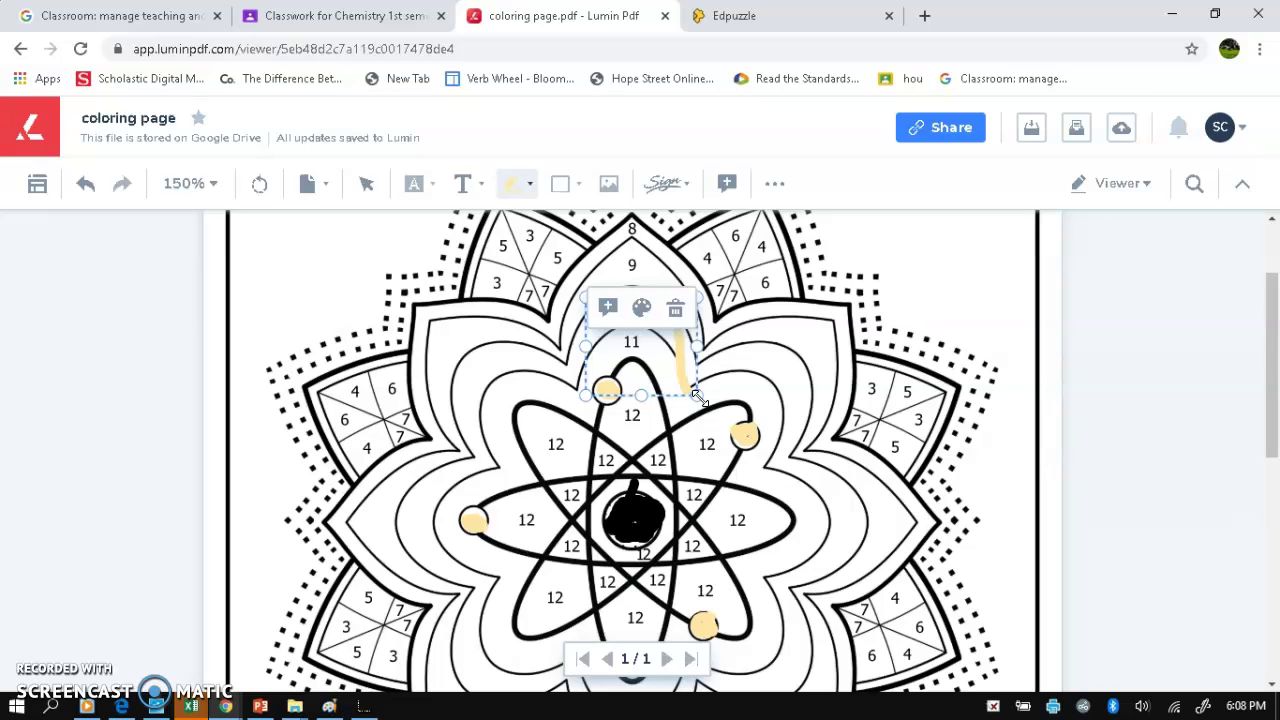
click(677, 309)
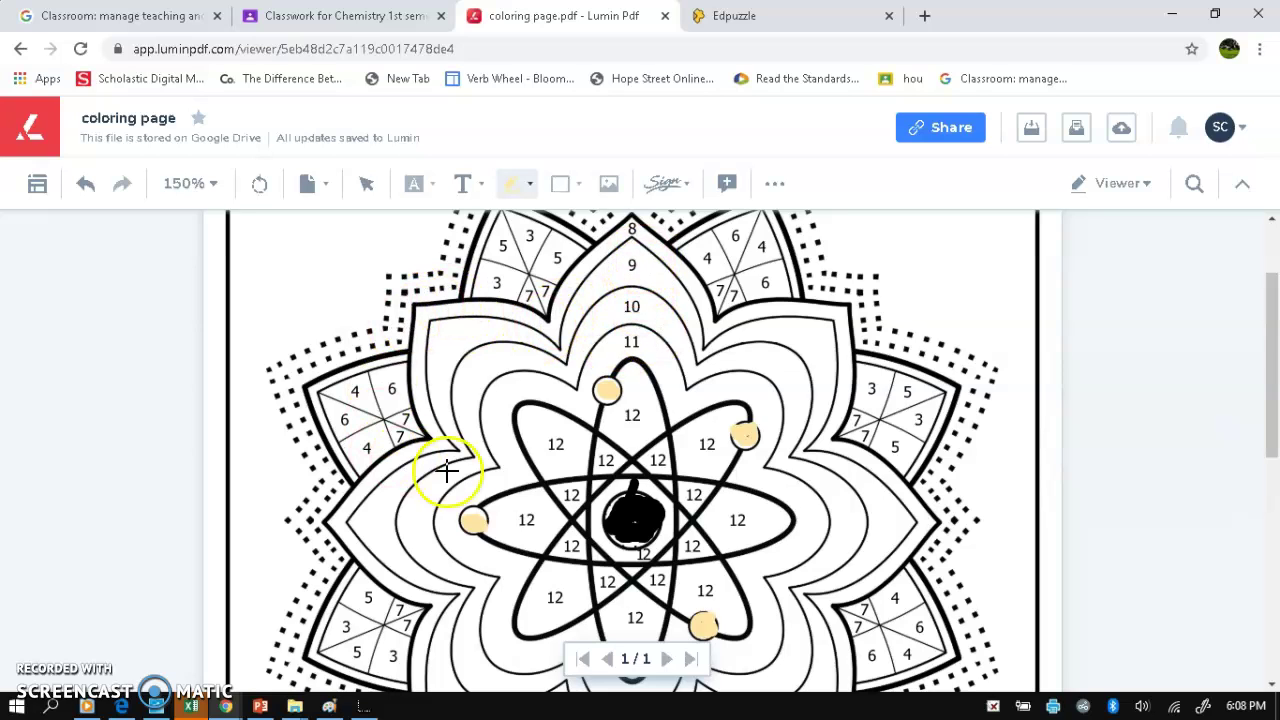
drag(613, 346, 650, 356)
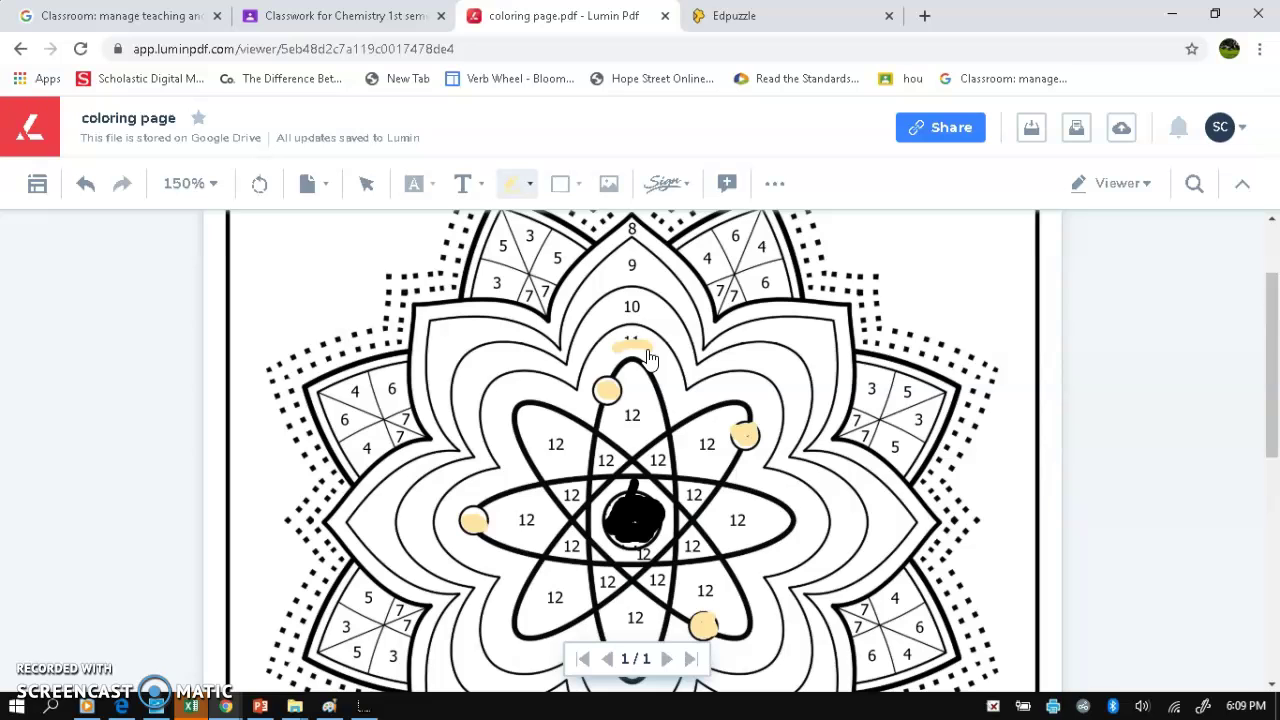
key(ctrl+z)
click(927, 142)
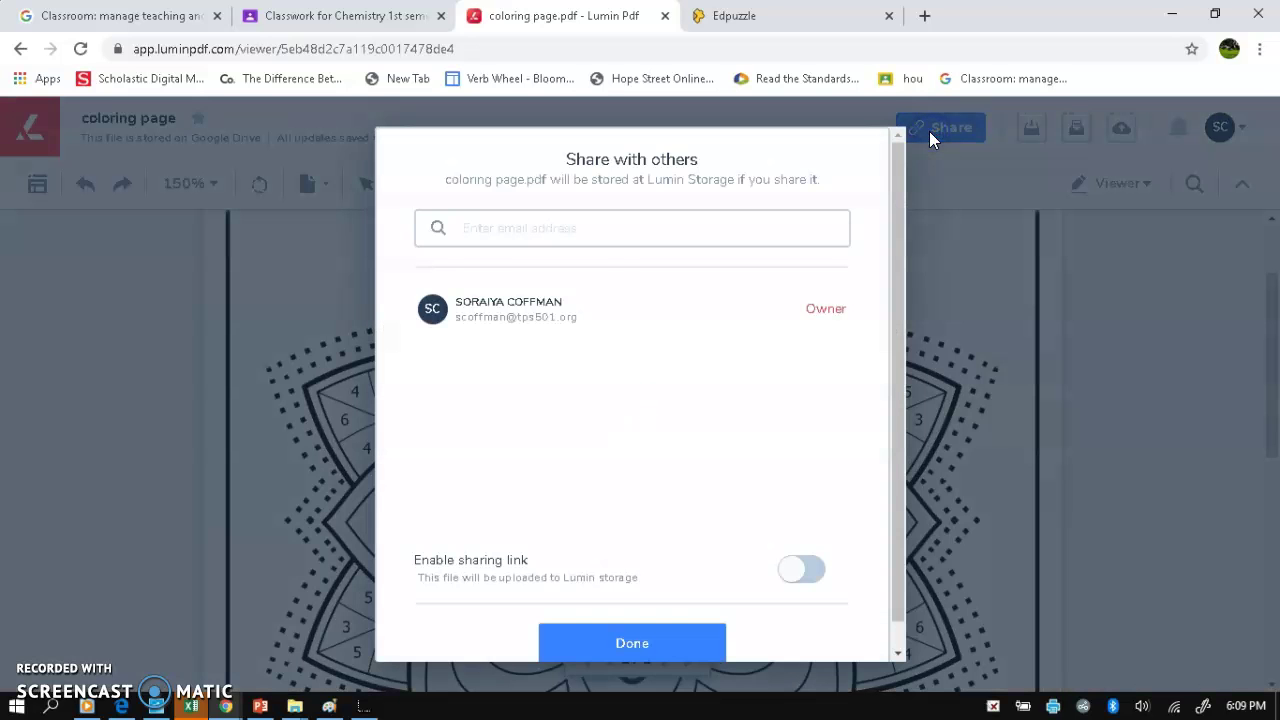
click(614, 221)
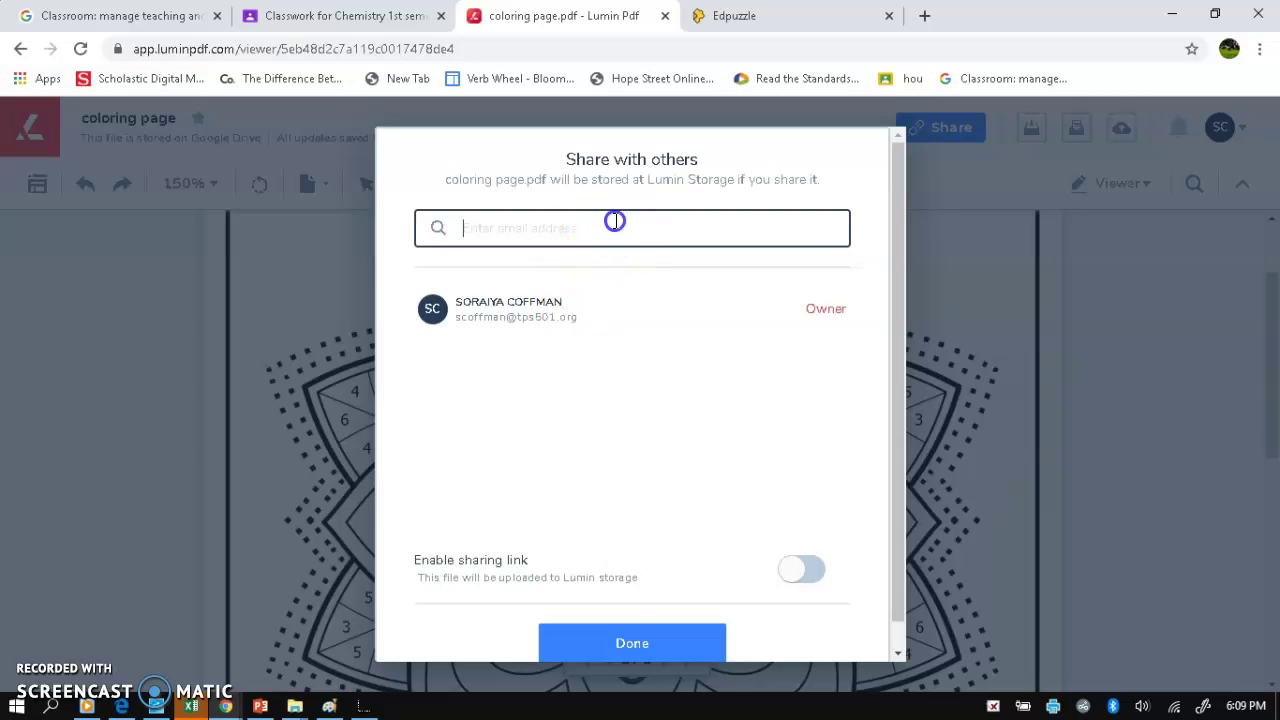
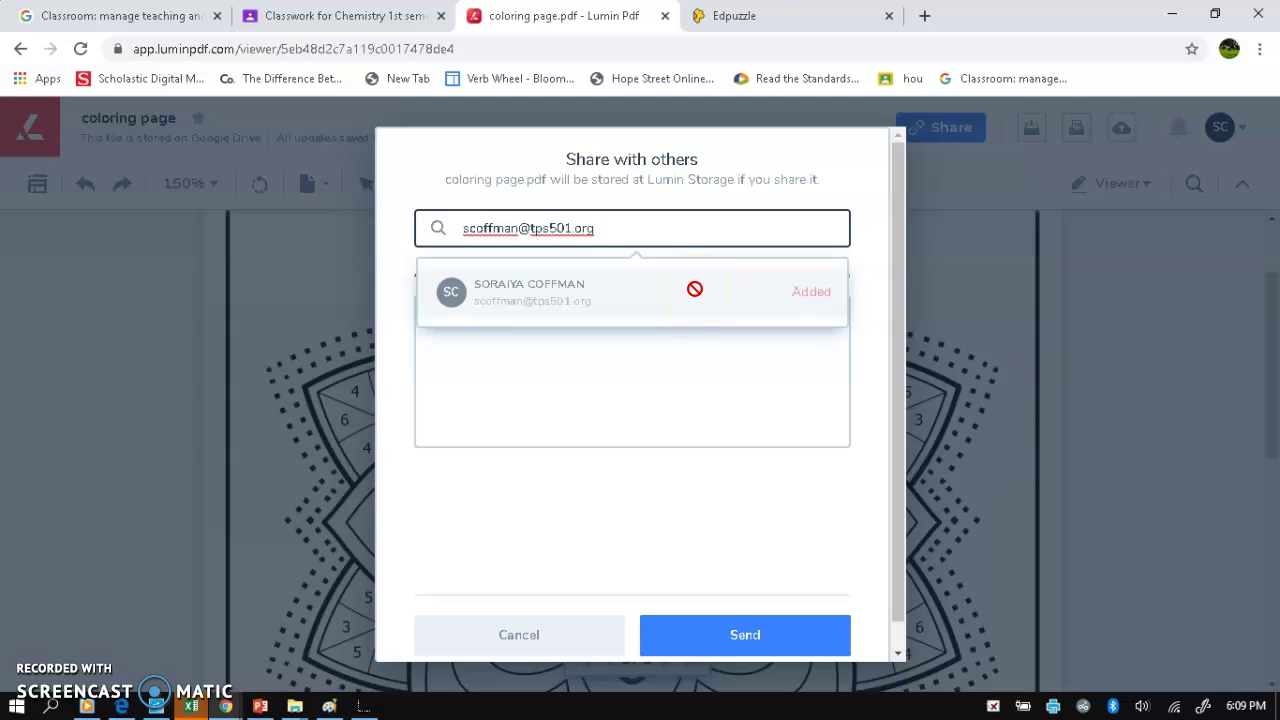
click(478, 637)
scroll(630, 510, down, 3)
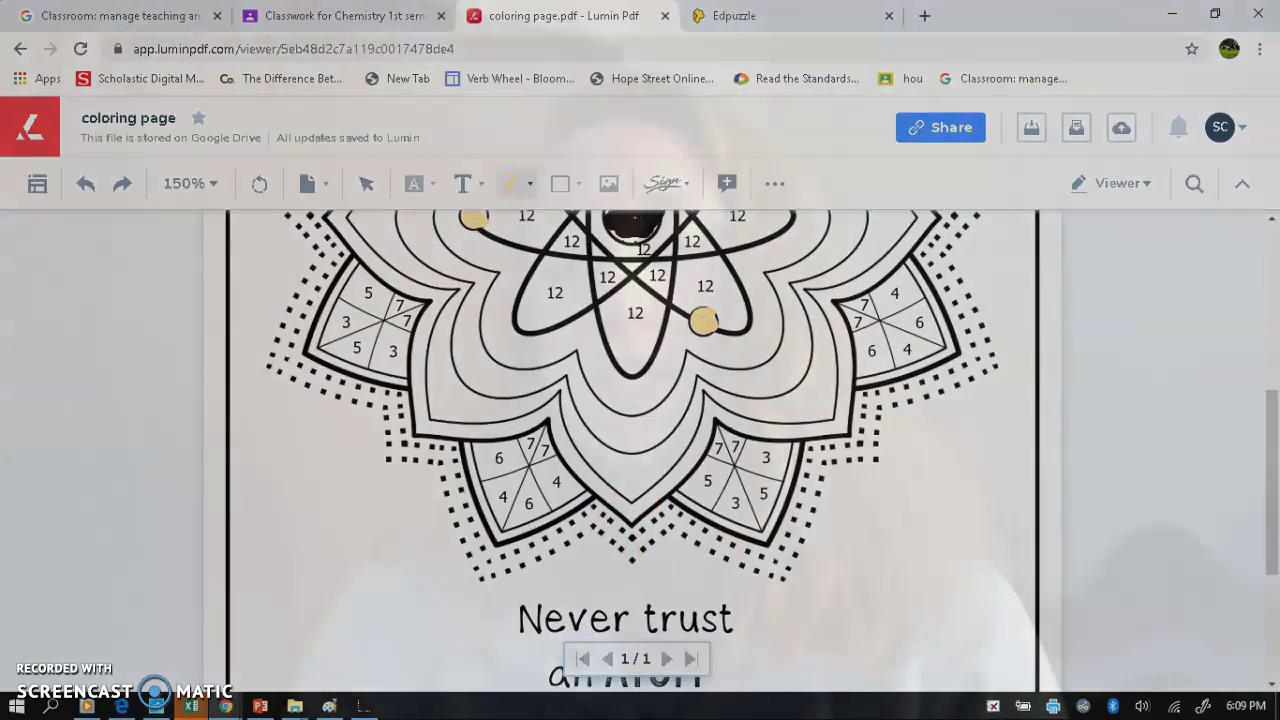